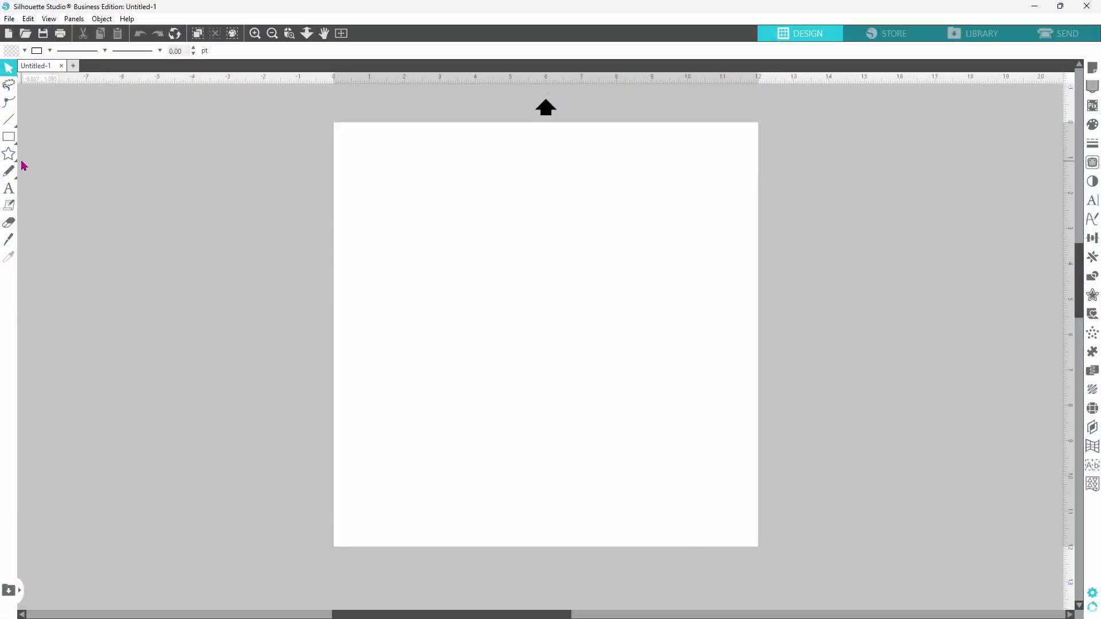
Step: Draw a 1-inch square with the Rectangle tool in the page's top-left corner
click(12, 138)
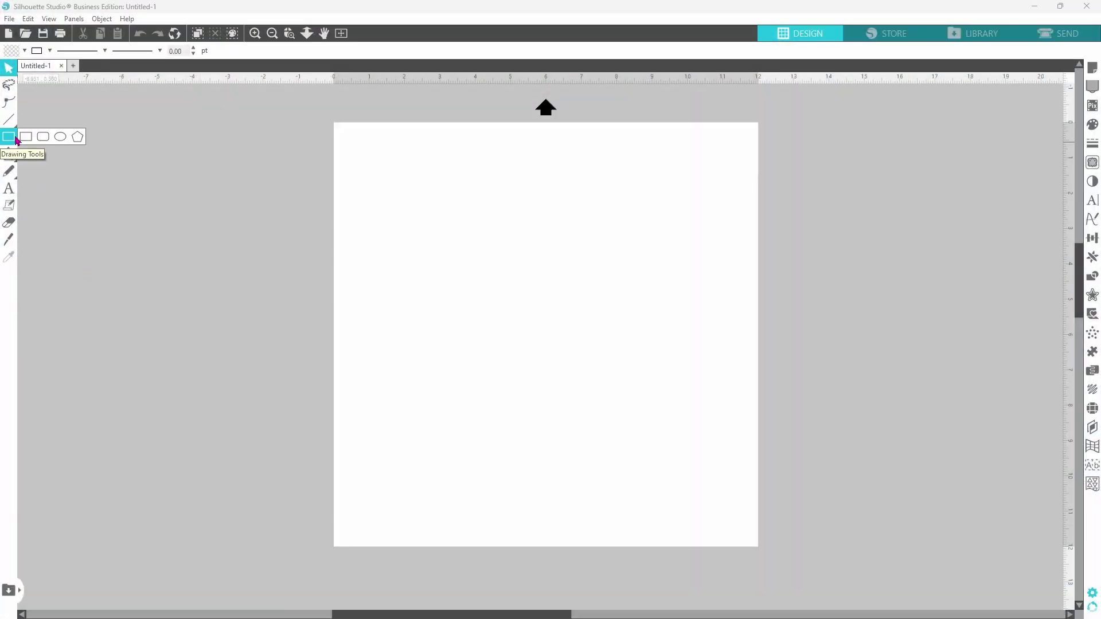
click(25, 137)
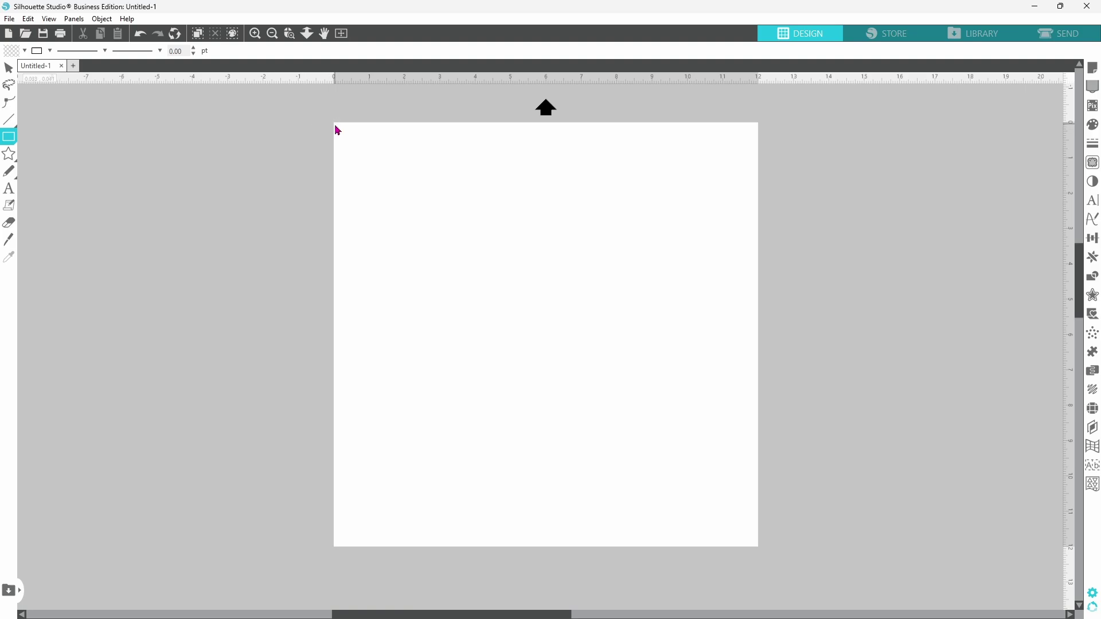
drag(338, 131, 378, 168)
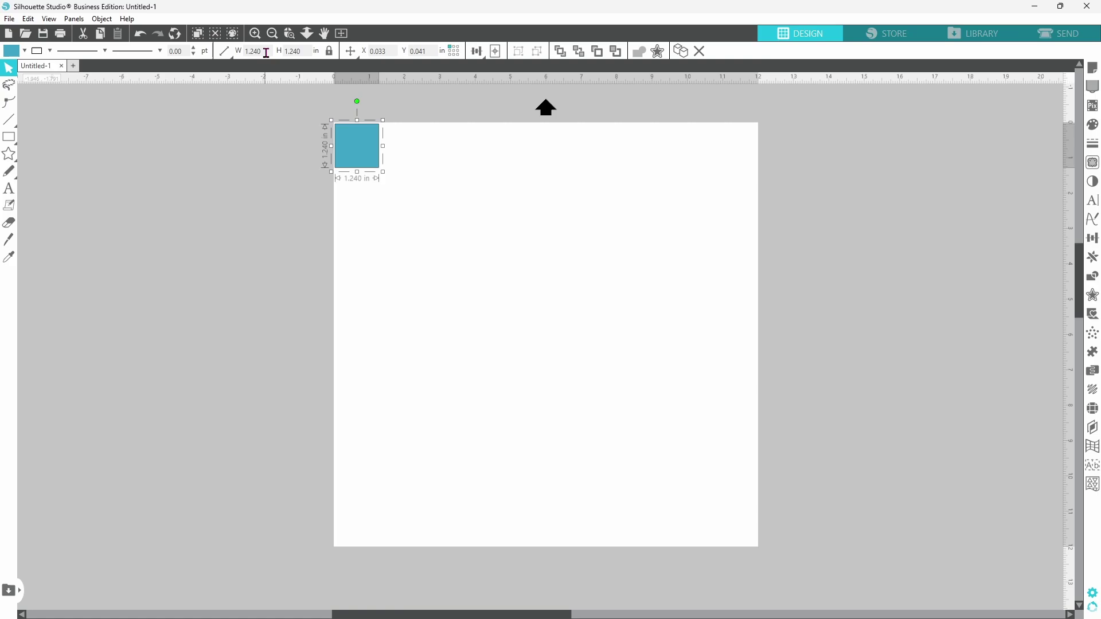
key(Return)
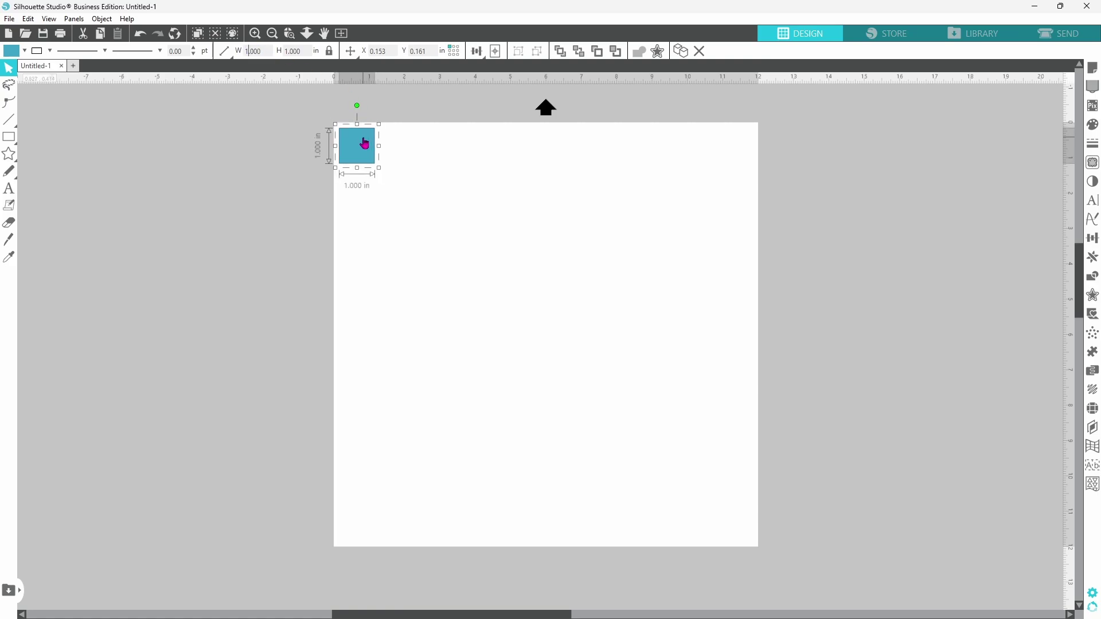
drag(360, 141, 363, 138)
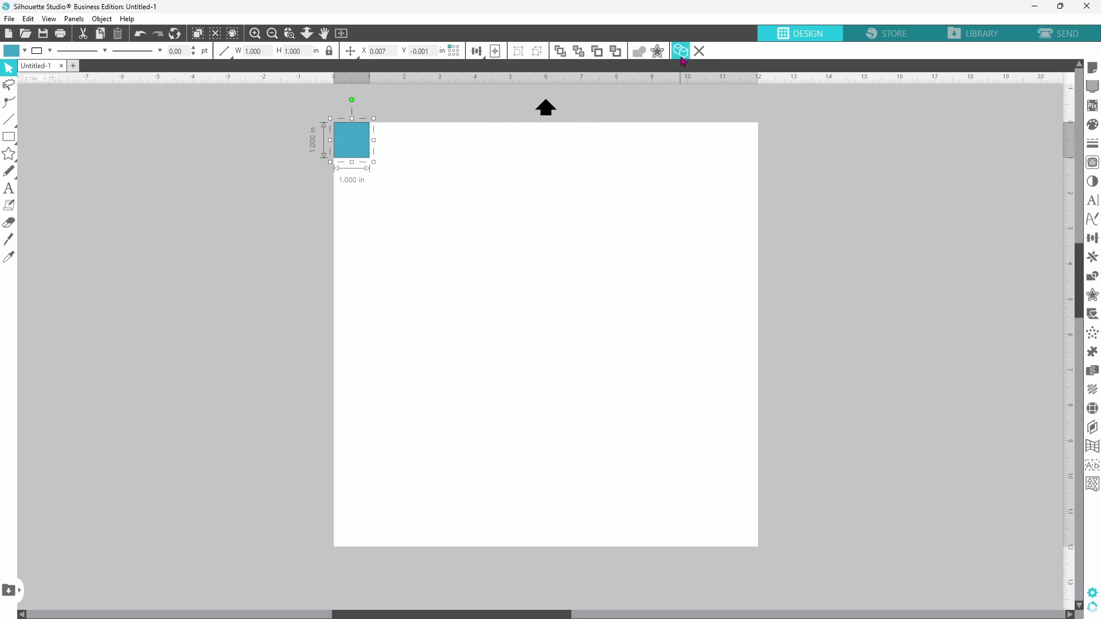
Step: Duplicate the square and move one copy to the far right of the page
click(682, 52)
click(681, 52)
click(681, 51)
click(682, 51)
click(681, 51)
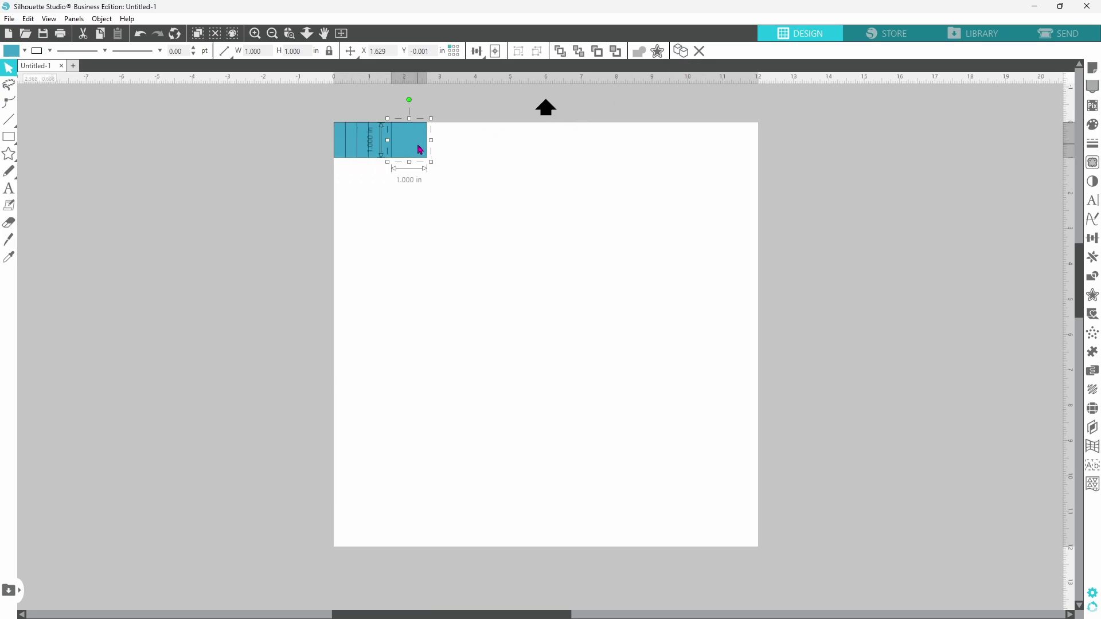
drag(418, 147, 716, 151)
drag(322, 113, 420, 148)
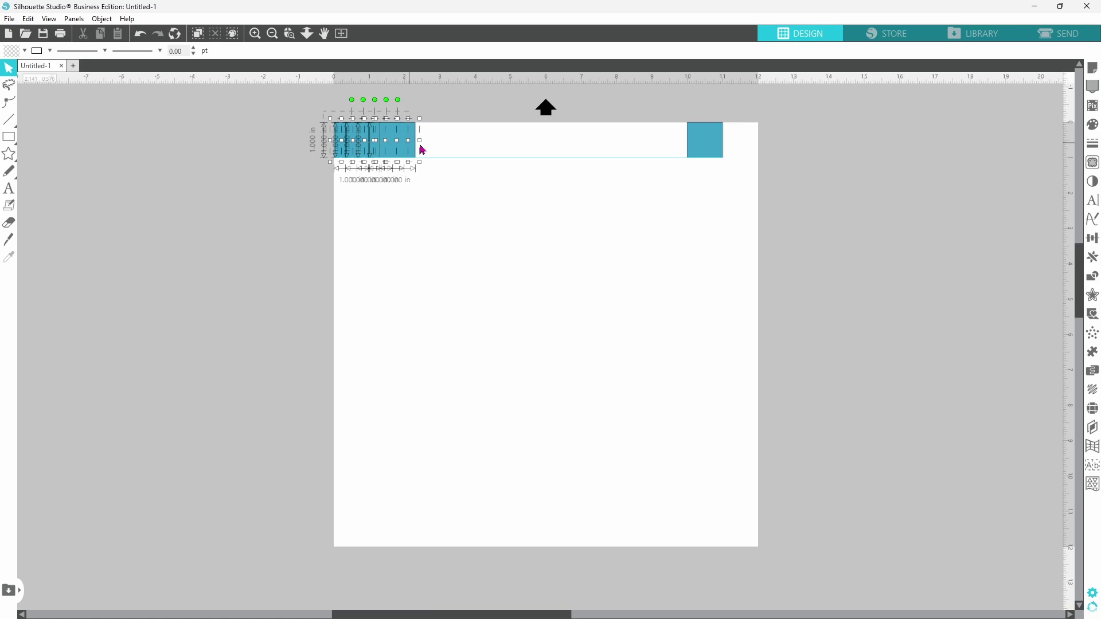
Step: Space the six squares evenly across the page top and group them
shift+click(696, 147)
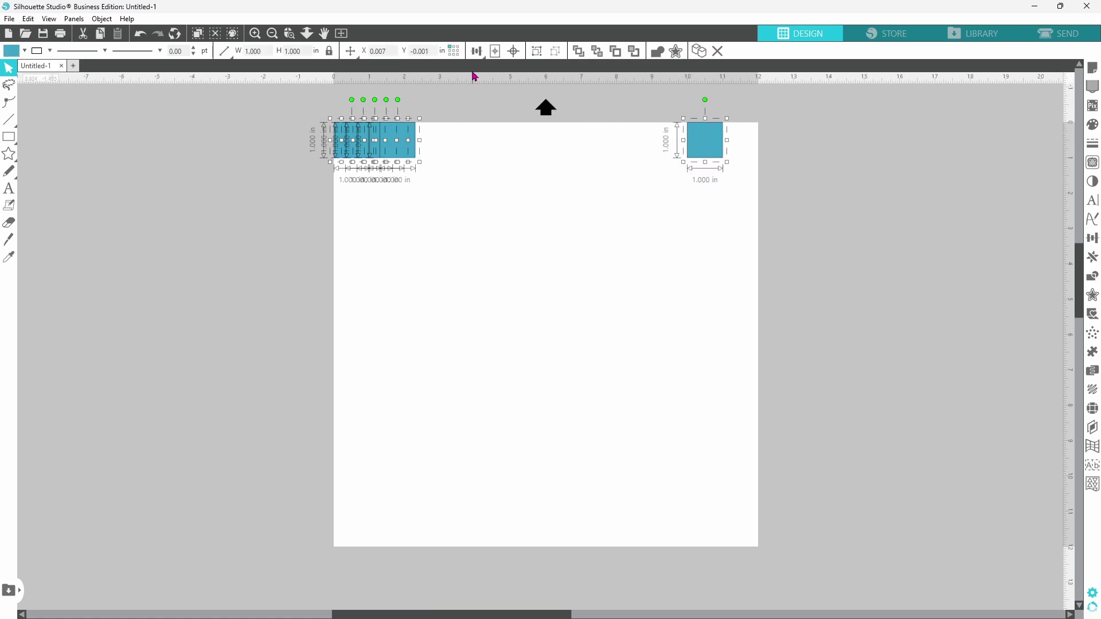
click(475, 55)
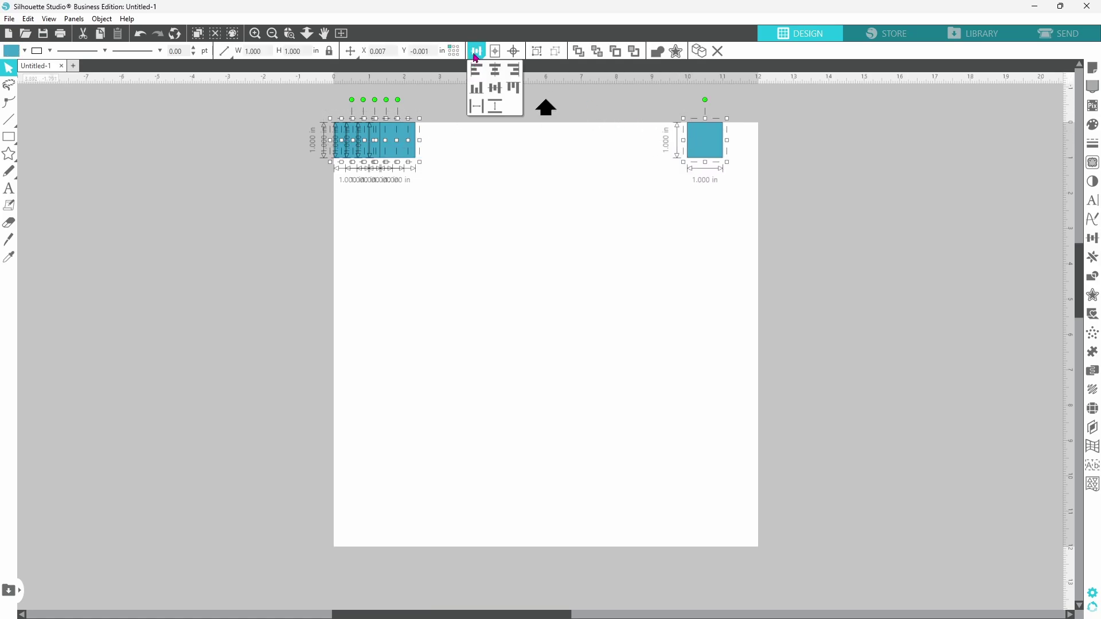
click(478, 110)
right_click(410, 133)
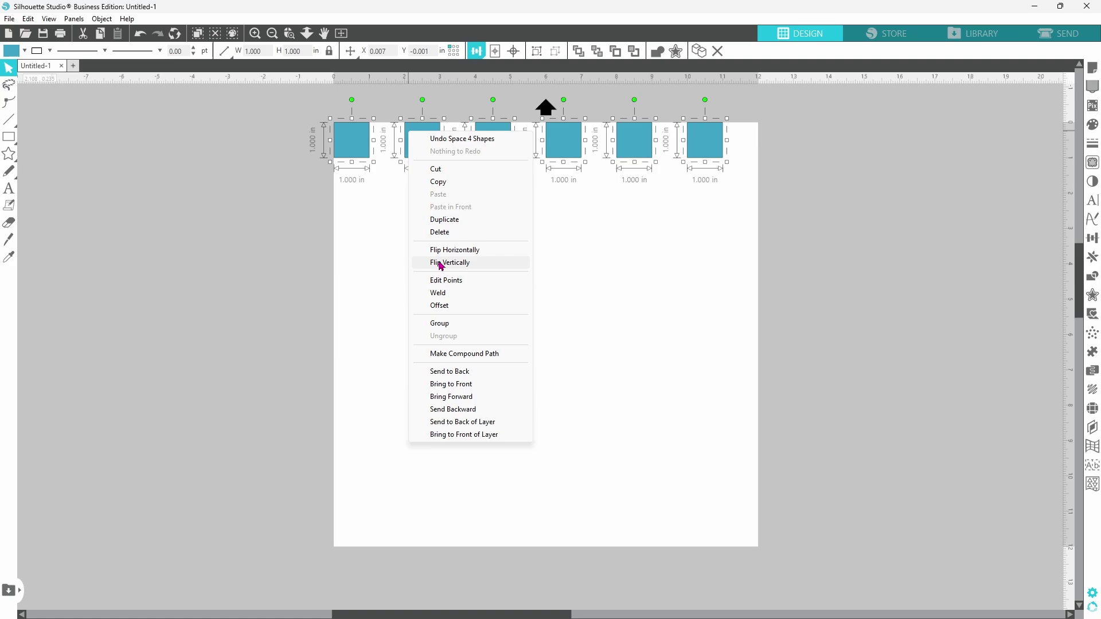
click(440, 322)
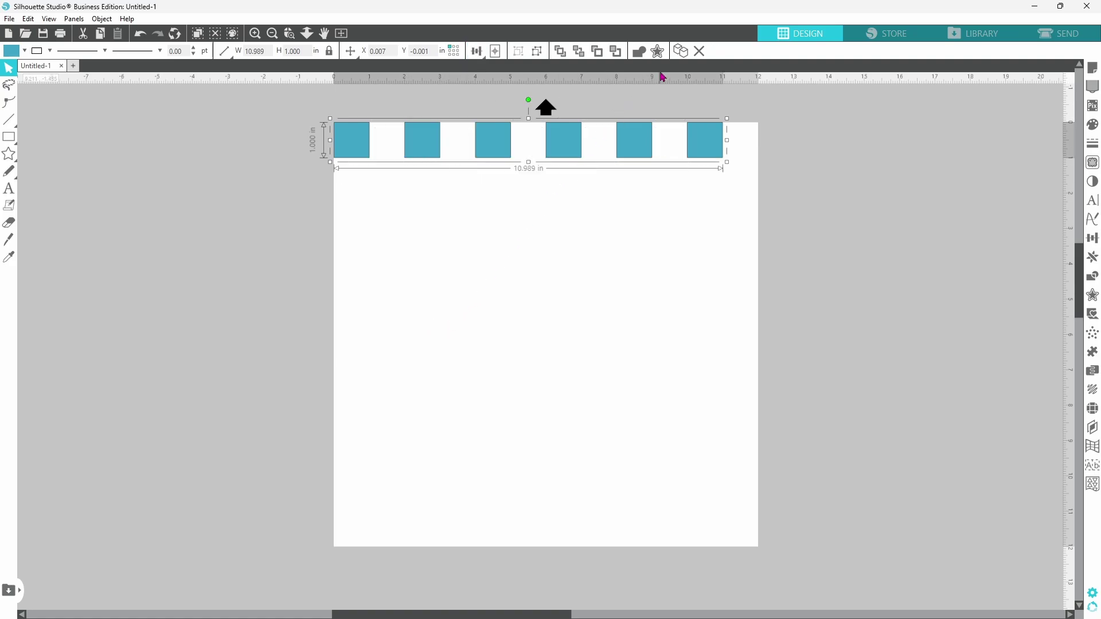
Step: Duplicate the row, offset it down-right, and group both rows as one strip
click(681, 51)
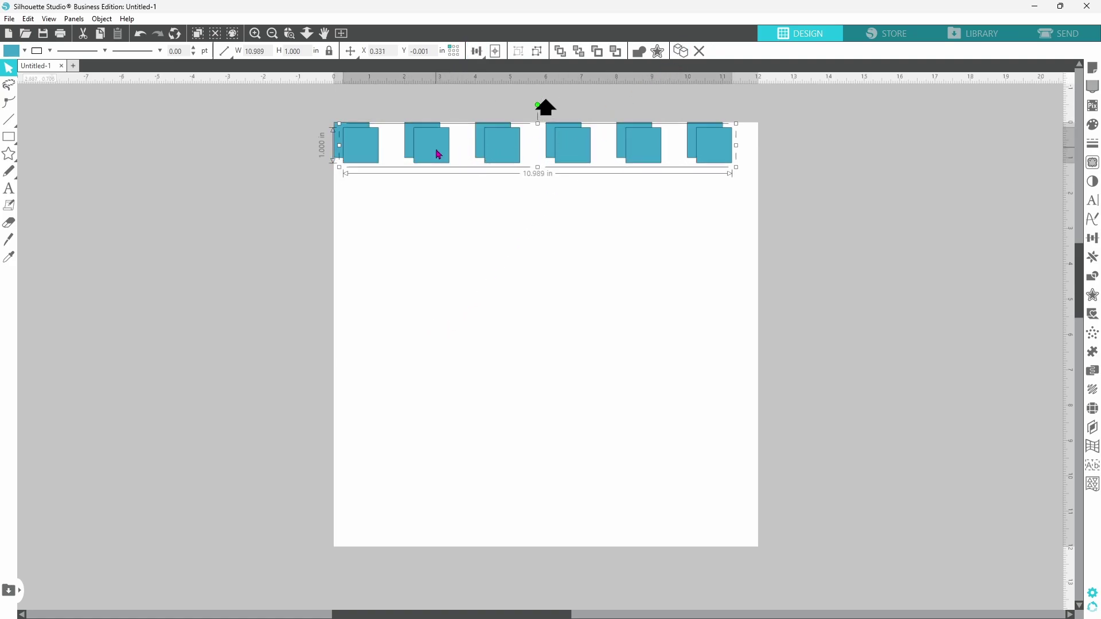
drag(438, 155, 465, 183)
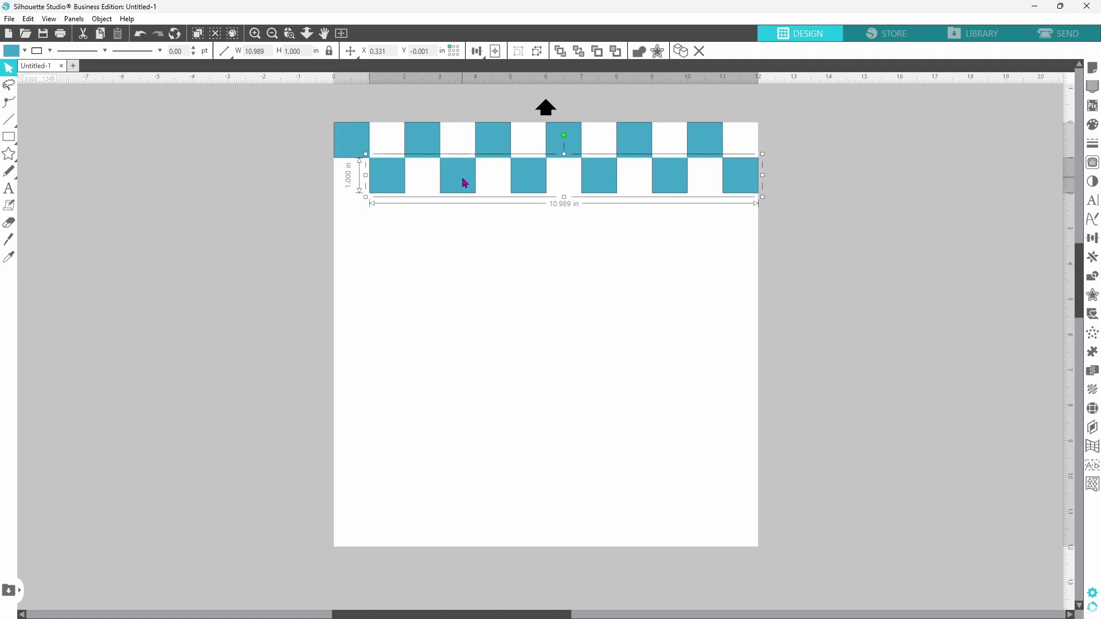
drag(317, 122, 398, 181)
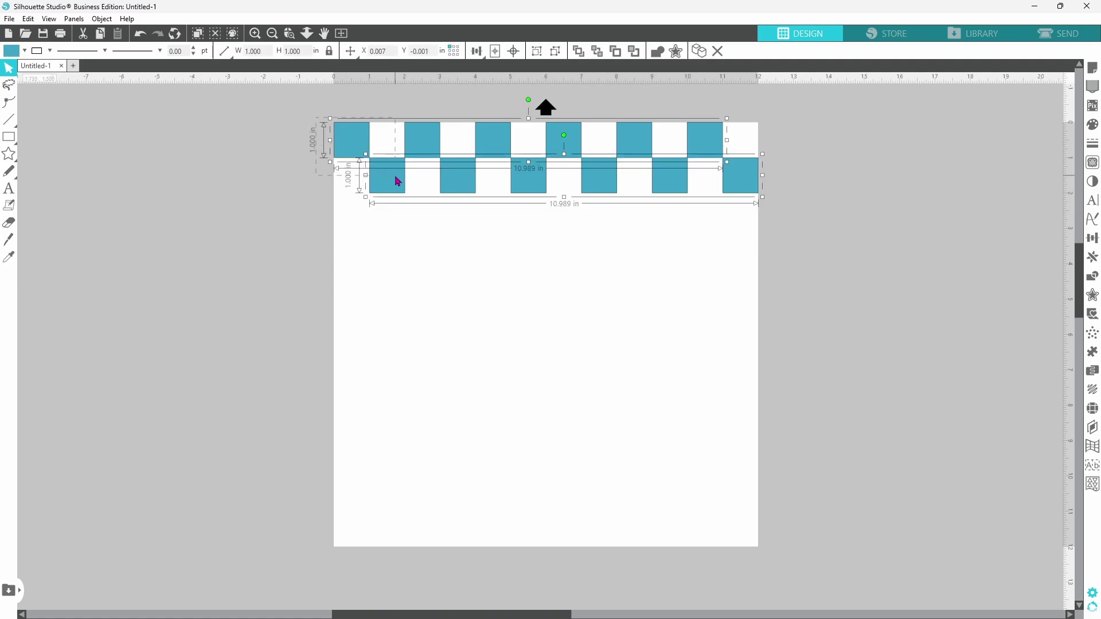
right_click(397, 182)
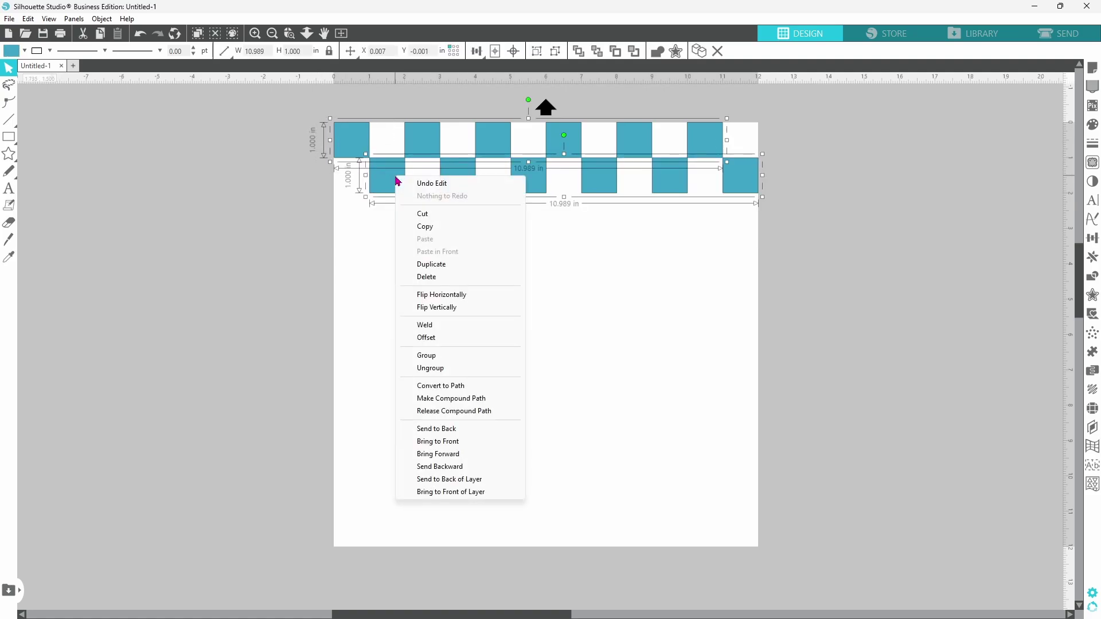
click(440, 360)
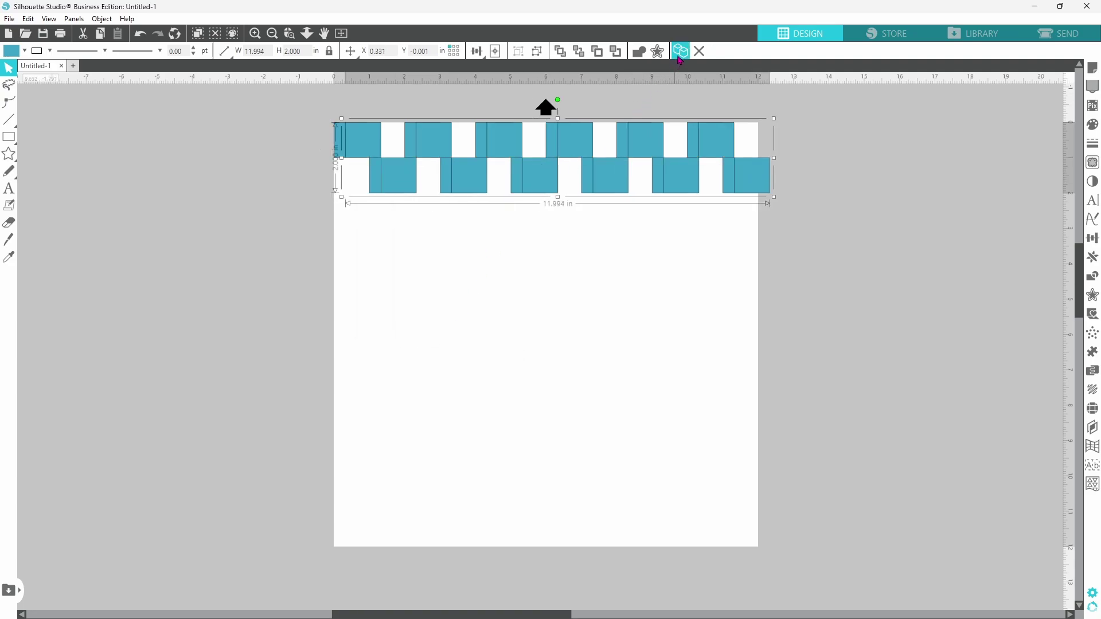
Step: Stack copies of the strip down the page and group them into one 12-row checkerboard
drag(641, 157, 637, 222)
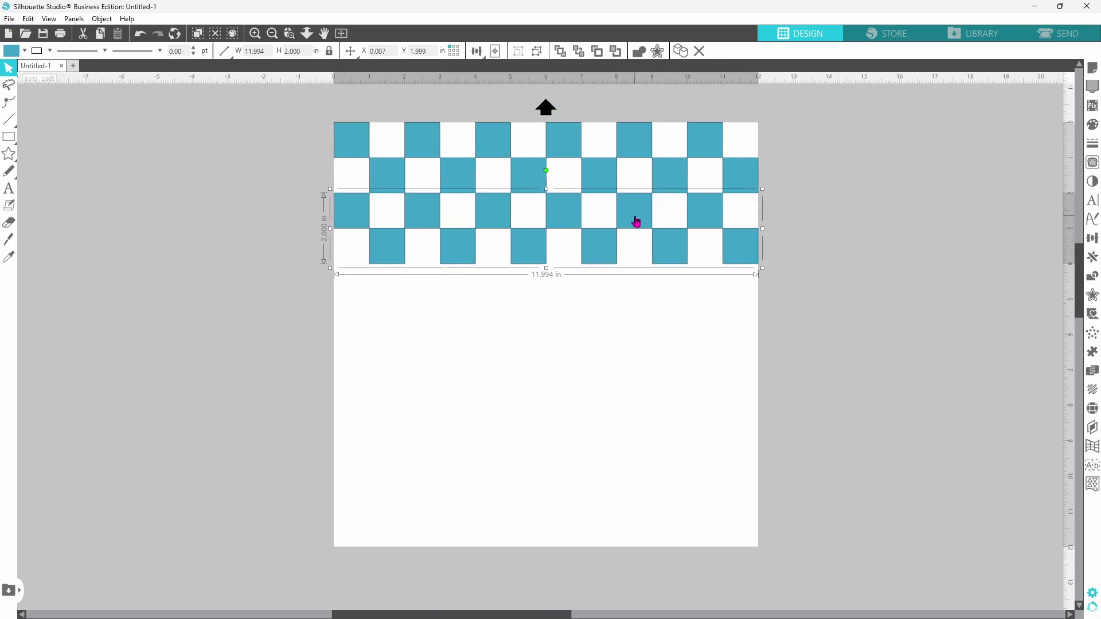
drag(310, 132, 429, 255)
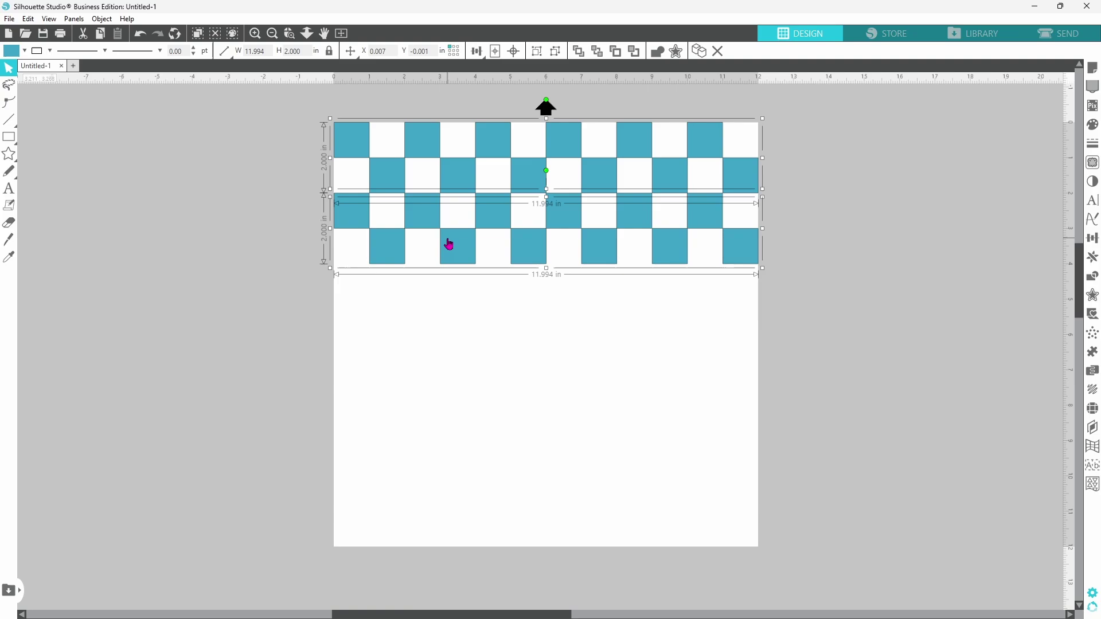
right_click(448, 239)
click(475, 370)
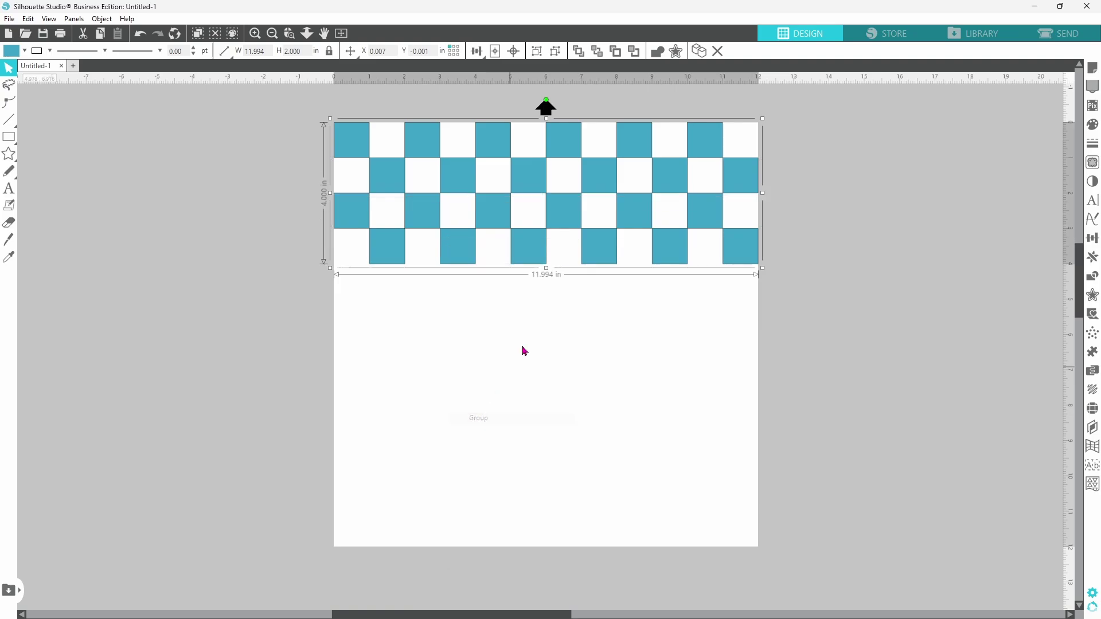
click(686, 180)
drag(688, 182, 702, 426)
key(ctrl+v)
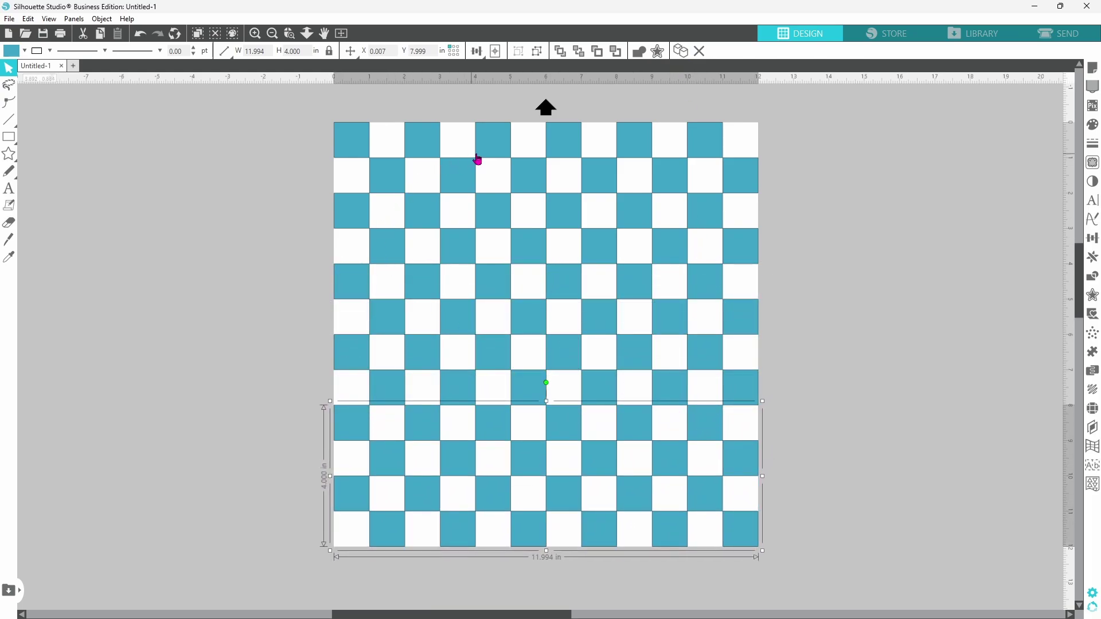
drag(295, 116, 598, 526)
right_click(597, 527)
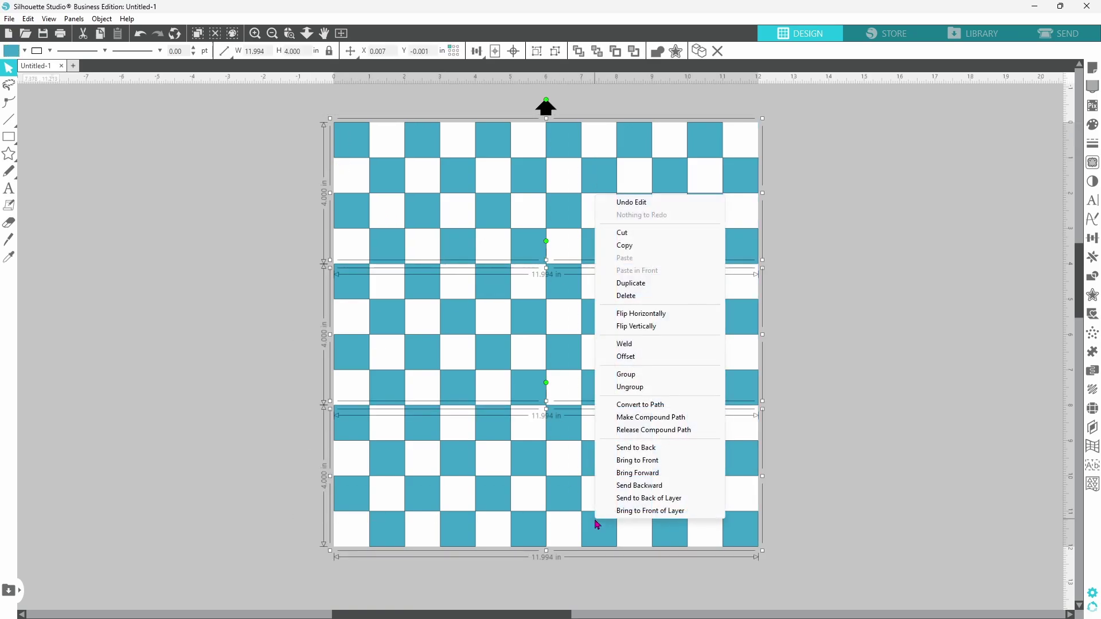
click(629, 380)
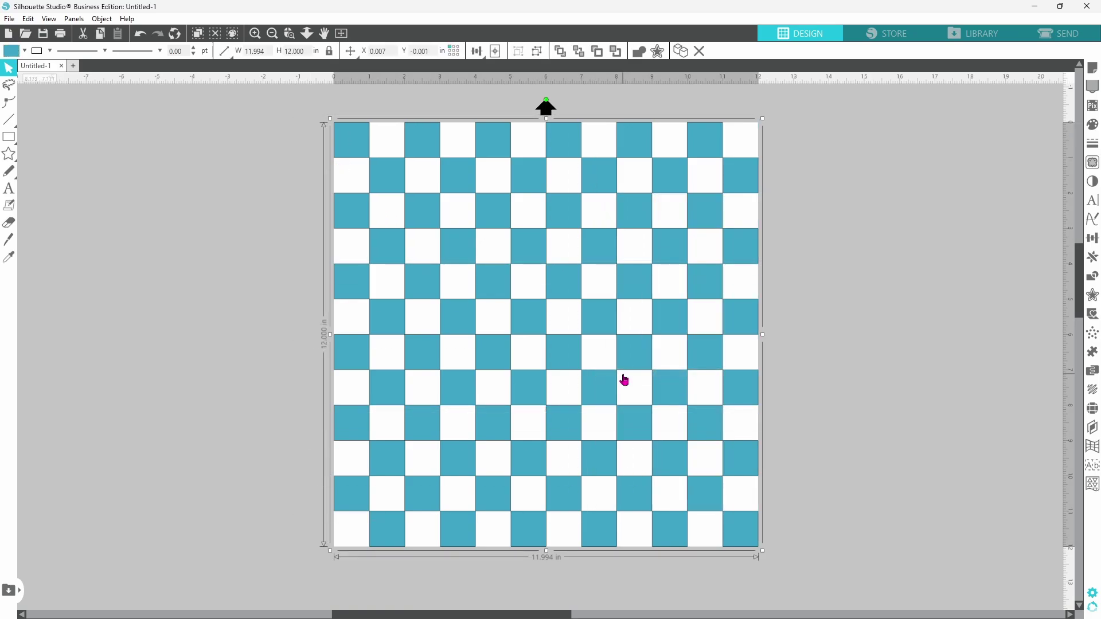
Step: Set the outline colour to the teal sampled from a checker square with the eyedropper
click(51, 51)
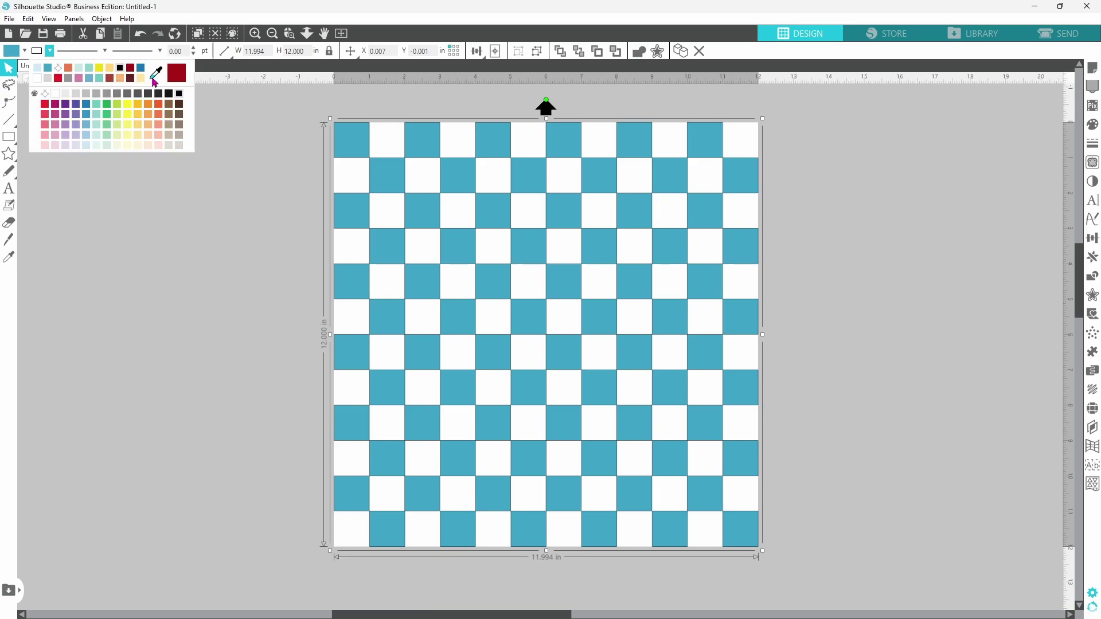
click(155, 75)
click(352, 141)
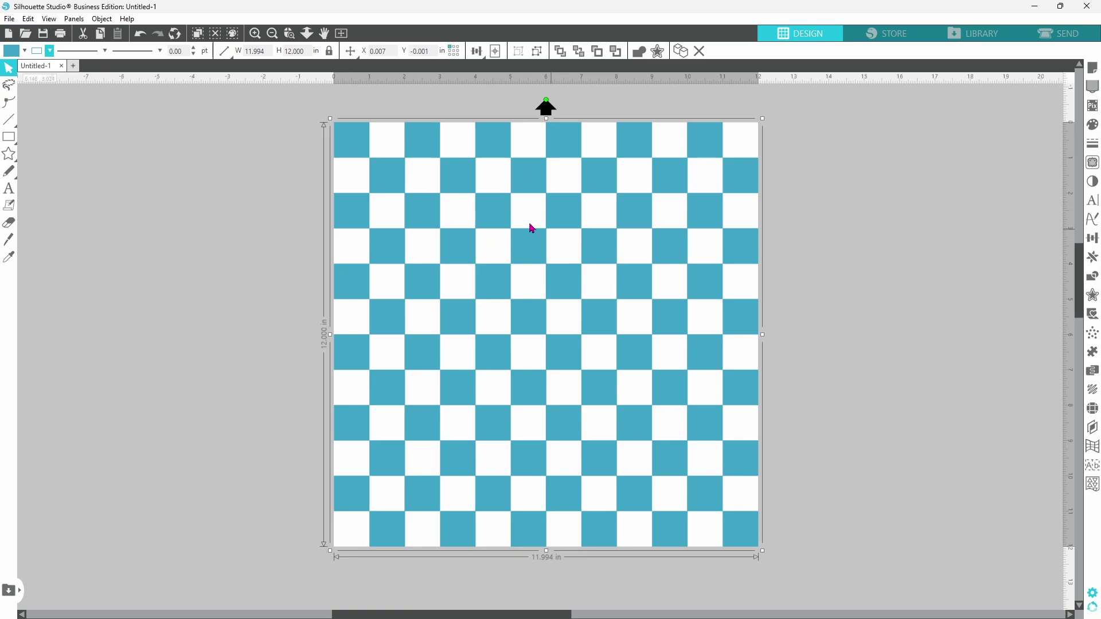
Step: Save the design to the hard drive as JPEG 'checkerboard' at 300 dpi (3600 × 3600 pixels)
click(11, 21)
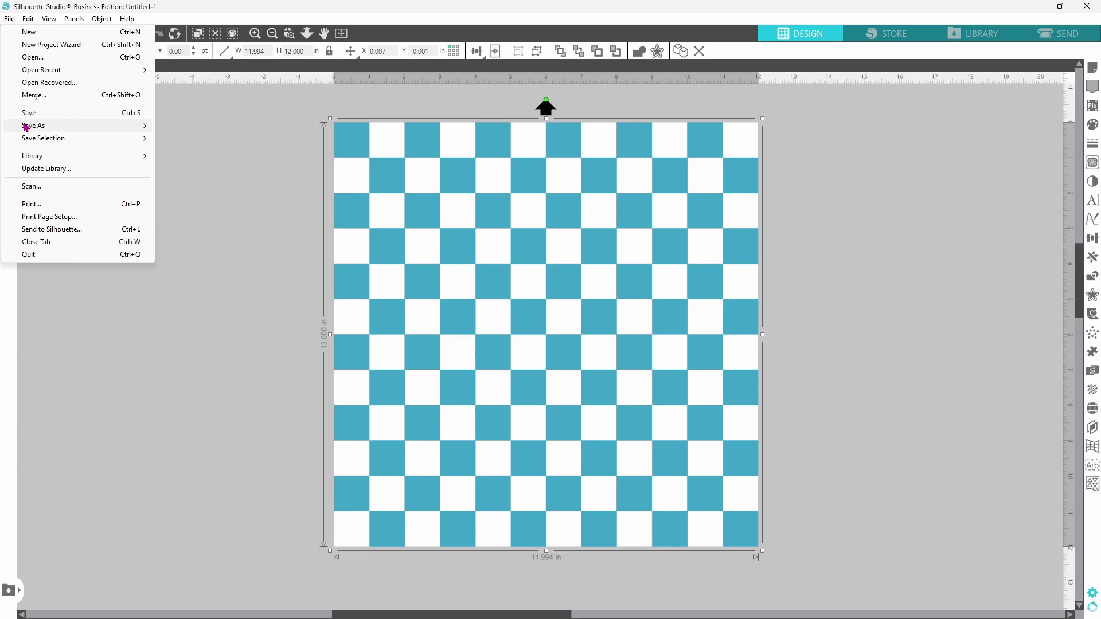
mouse_move(36, 127)
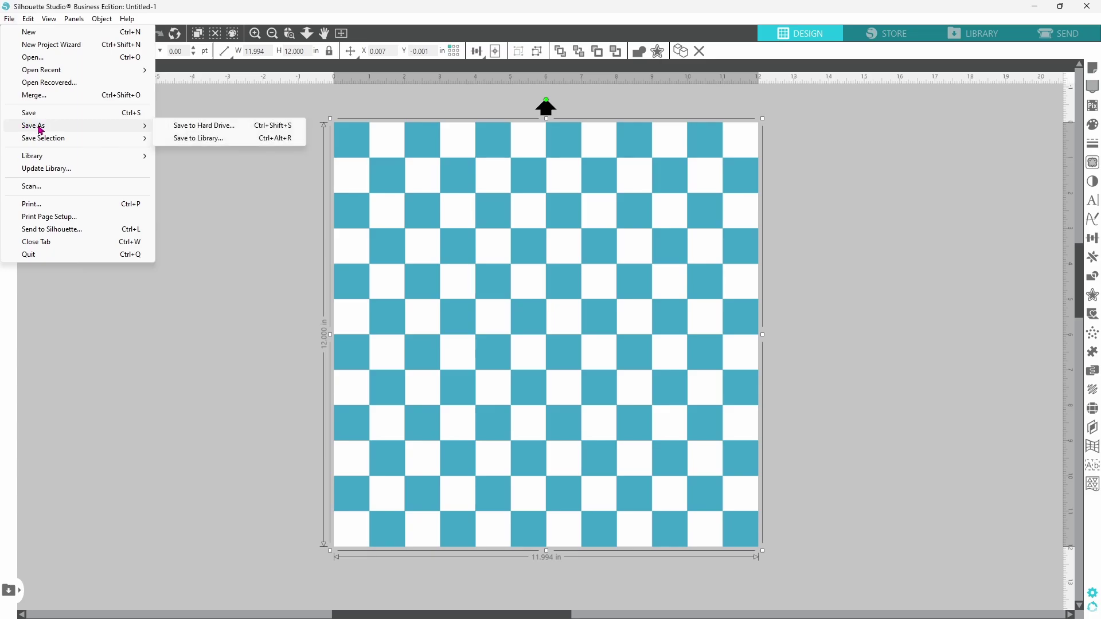
click(180, 125)
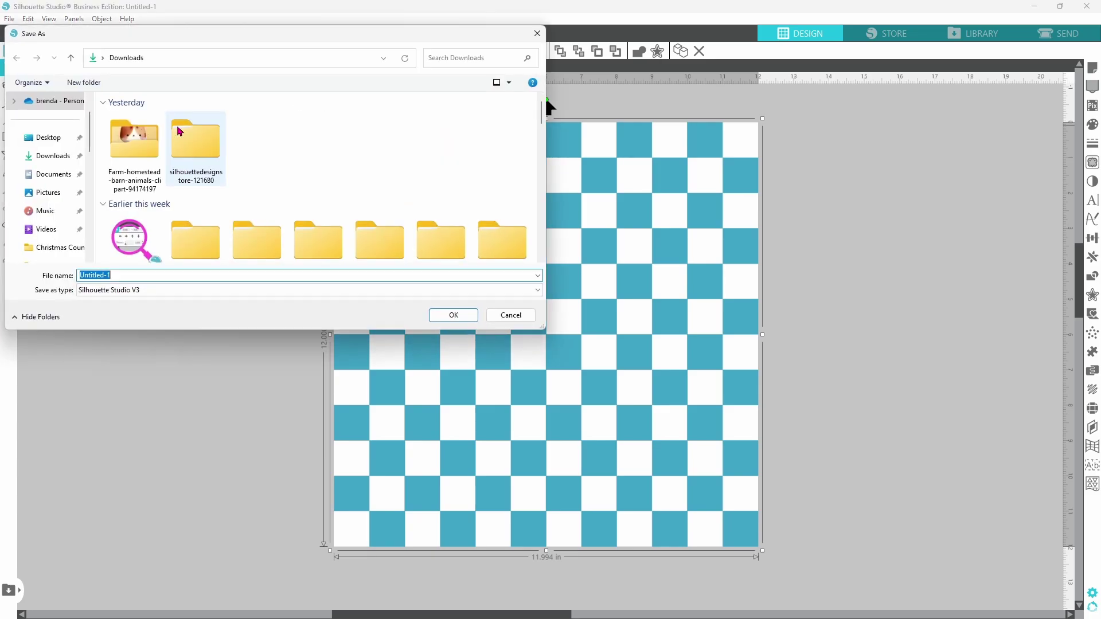
text(checkerboard)
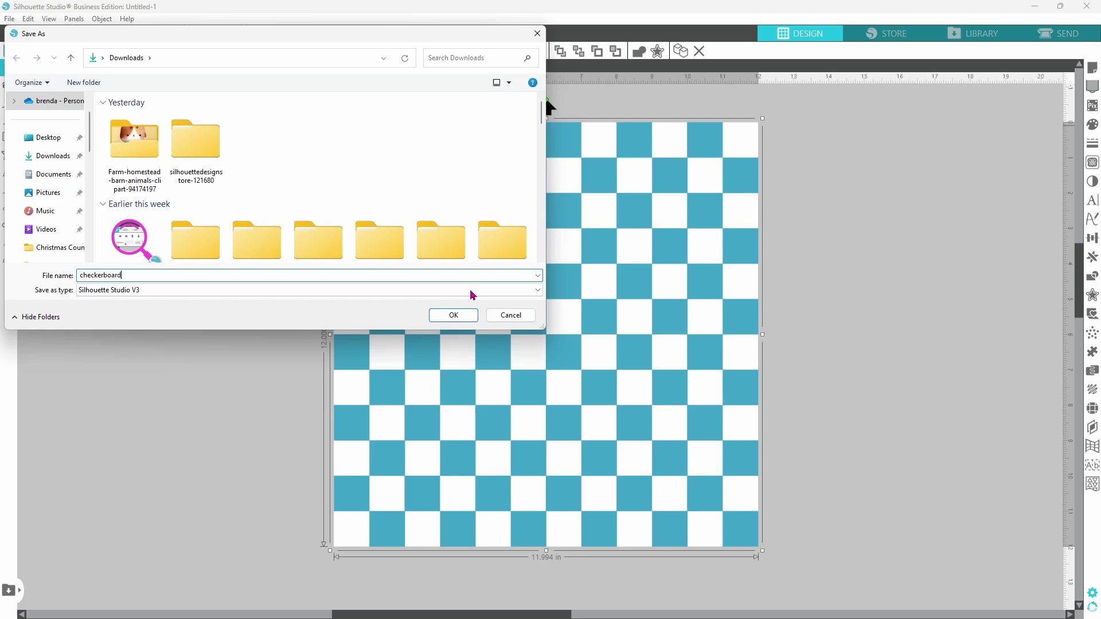
click(538, 291)
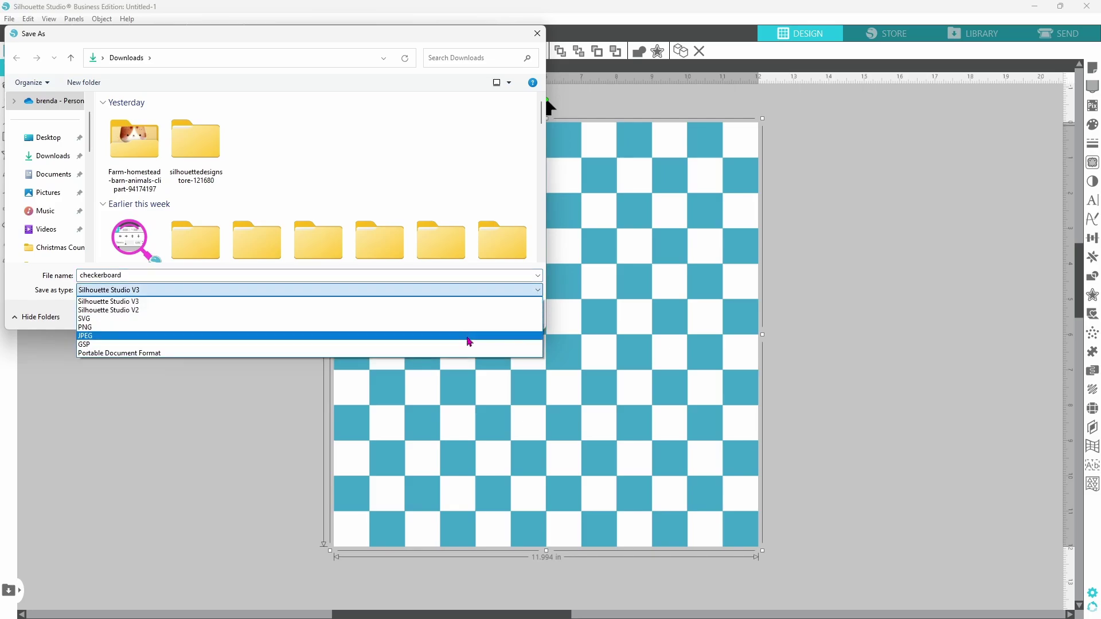
click(467, 337)
click(460, 317)
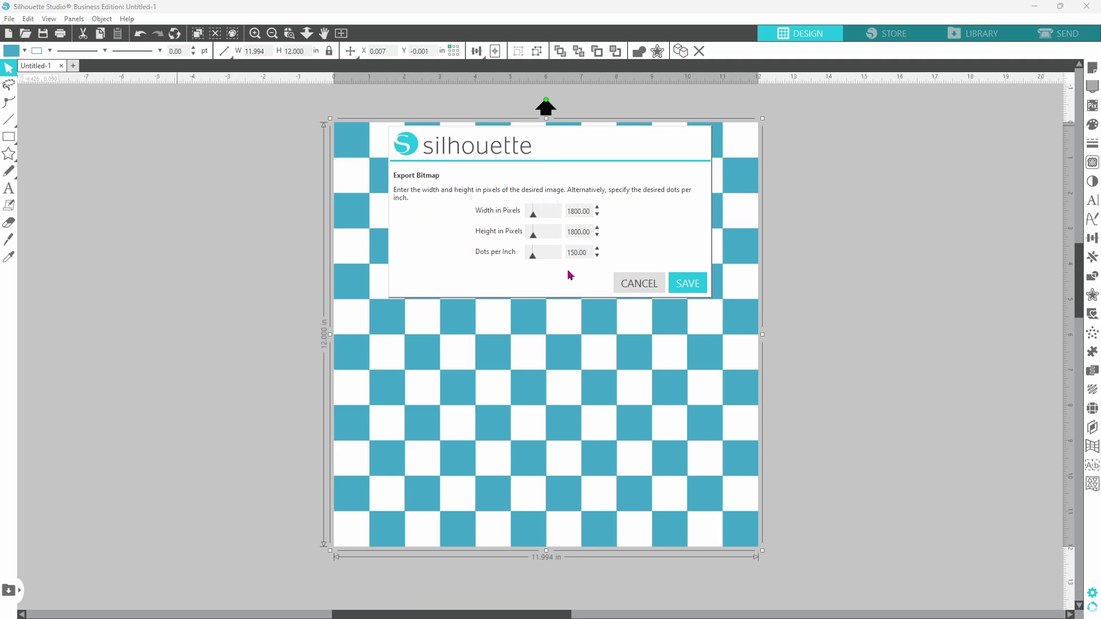
double_click(589, 252)
text(30)
Step: Finish the export, move the original left off the mat, and merge the checkerboard JPEG onto the mat
click(689, 289)
drag(688, 288, 225, 268)
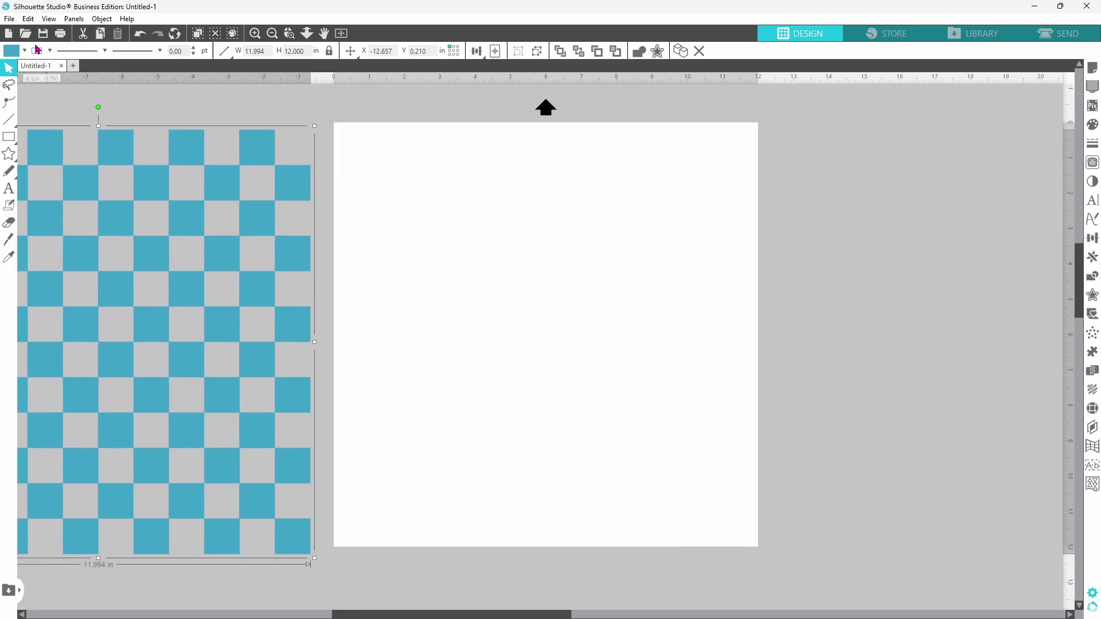
click(9, 19)
click(23, 95)
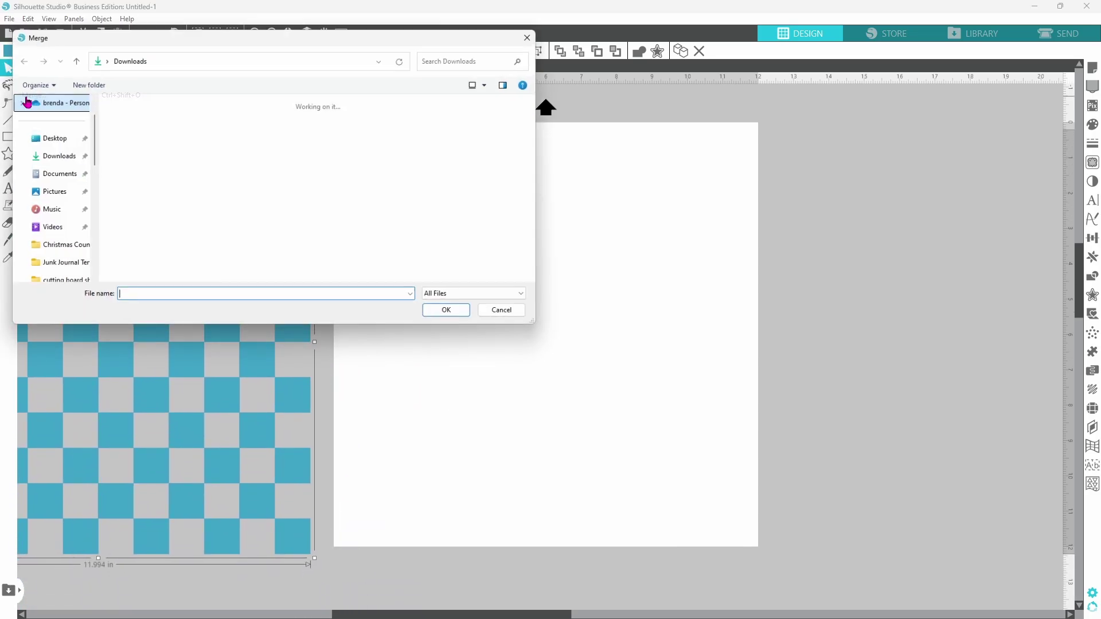
double_click(123, 150)
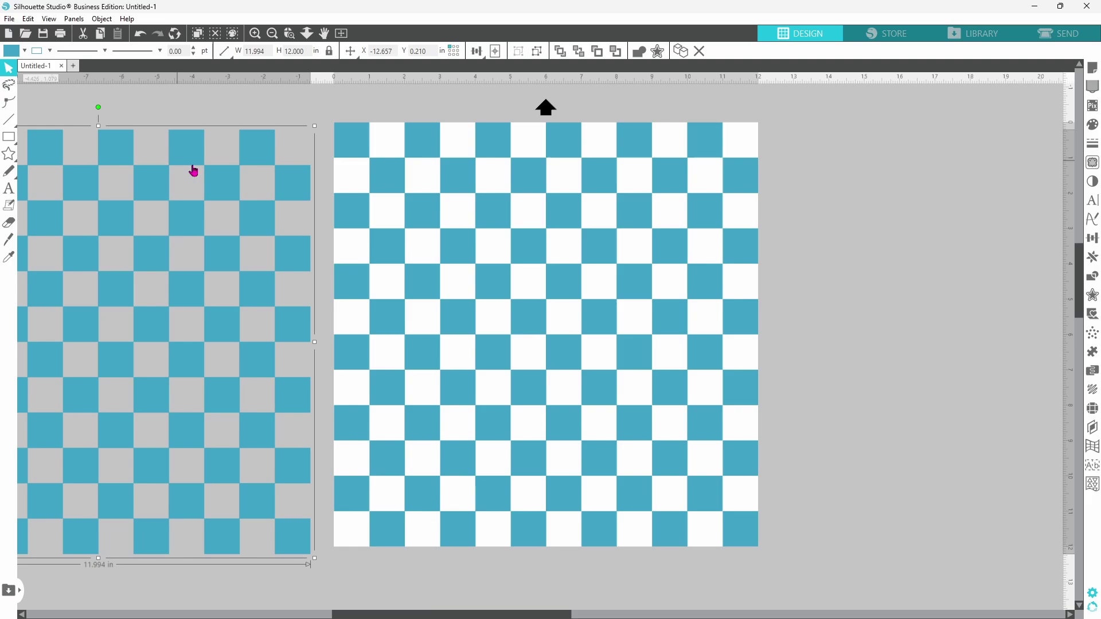
drag(418, 239, 579, 239)
click(579, 238)
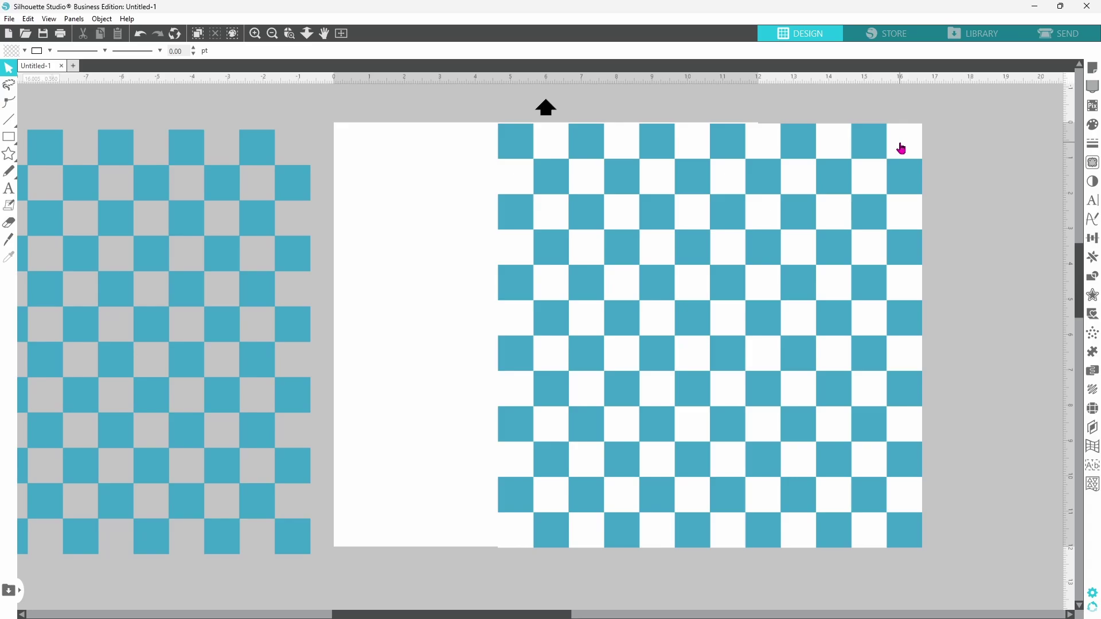
drag(875, 184, 719, 204)
scroll(485, 252, down, 2)
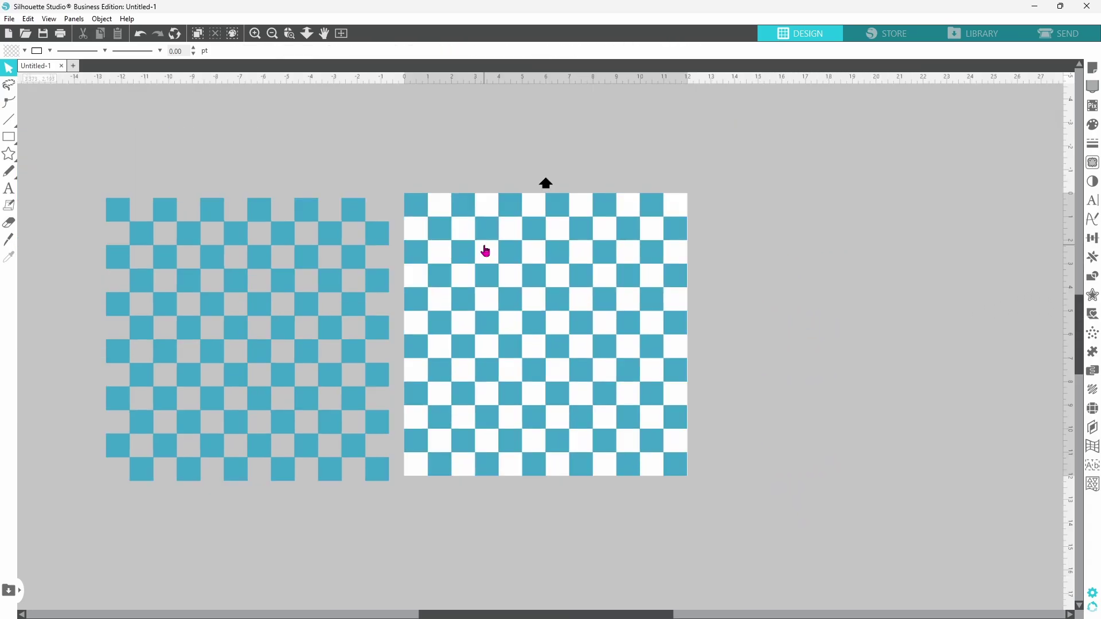
Step: Skew the checkerboard image by pulling three corner points outward, then start a new Untitled-2 document
double_click(485, 251)
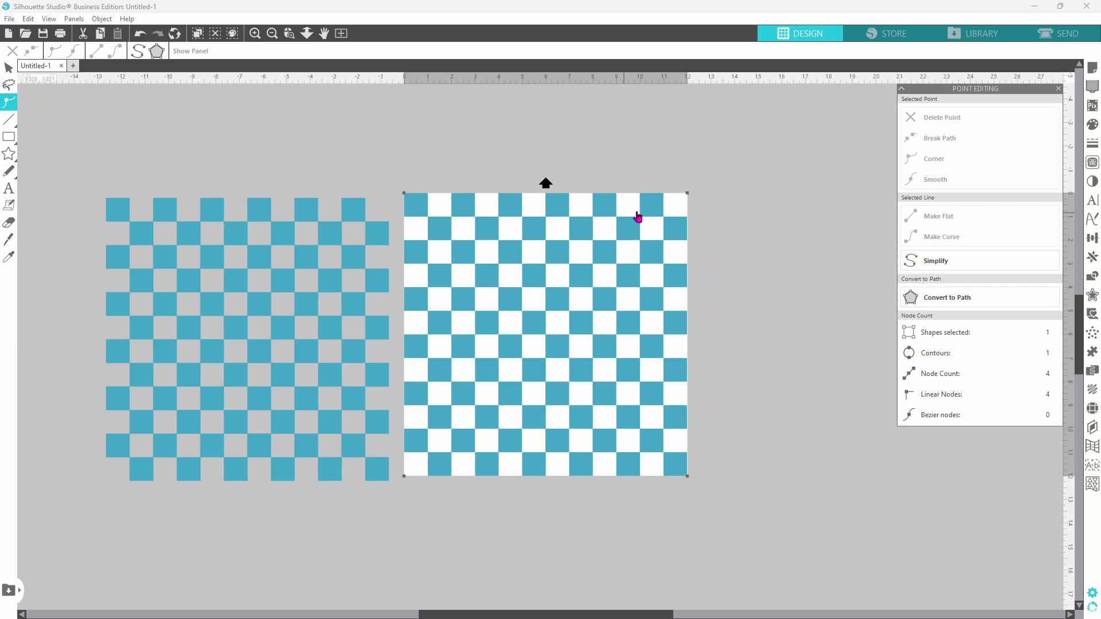
drag(691, 196, 879, 96)
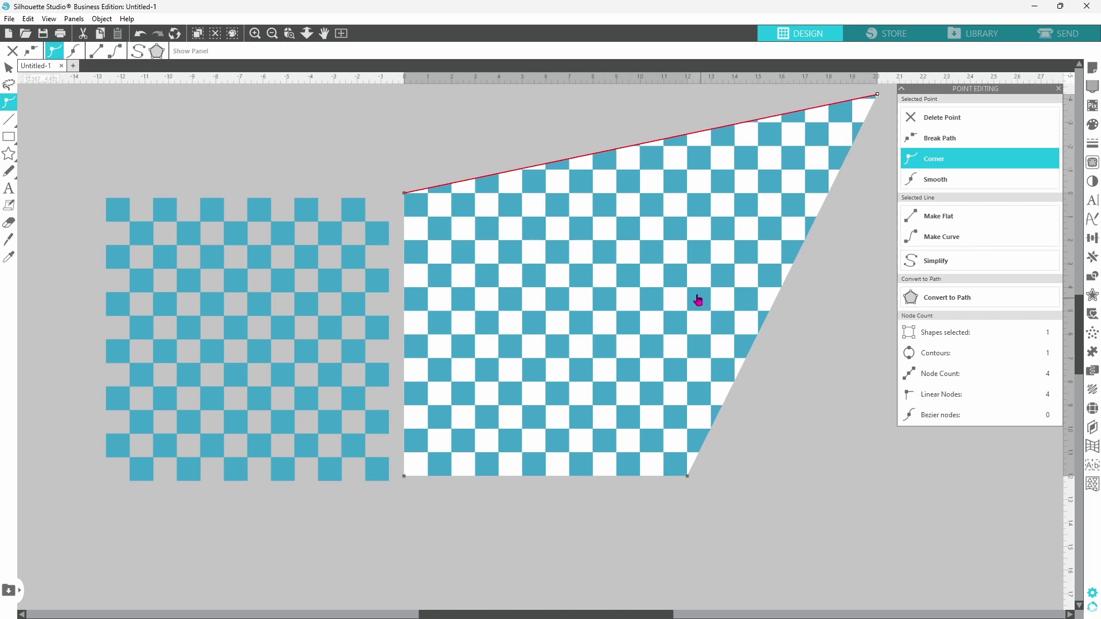
drag(405, 193, 394, 99)
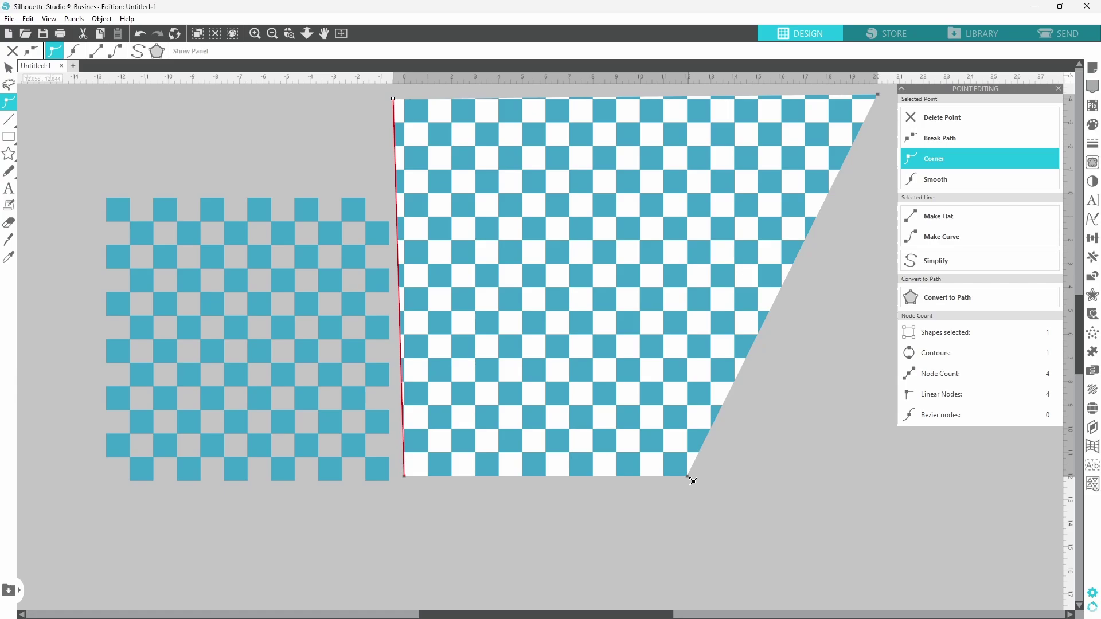
drag(691, 479, 839, 577)
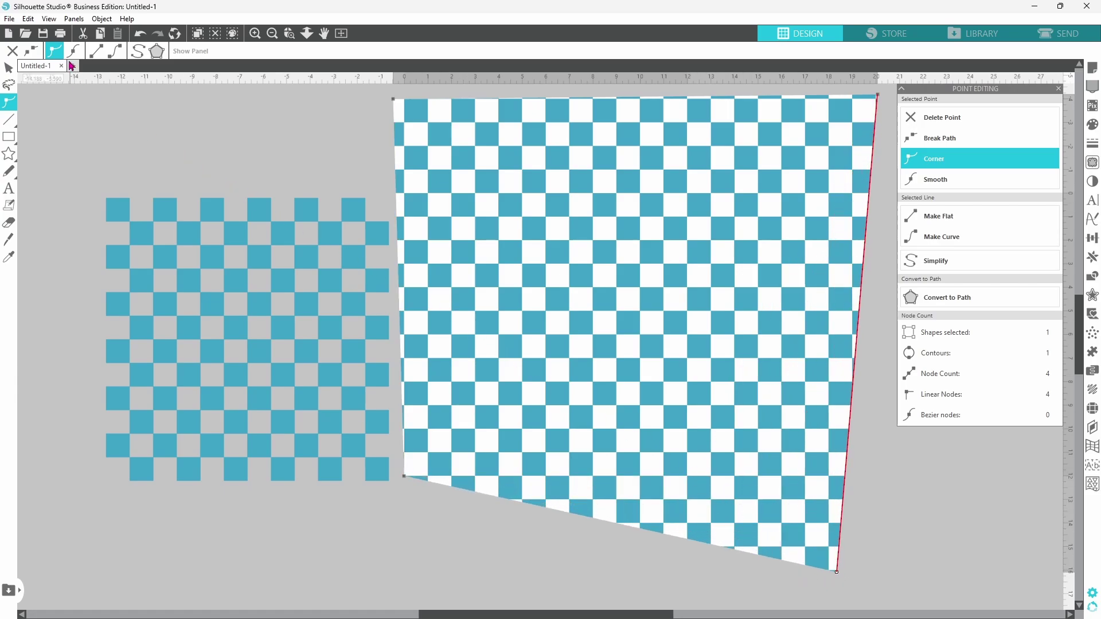
click(73, 67)
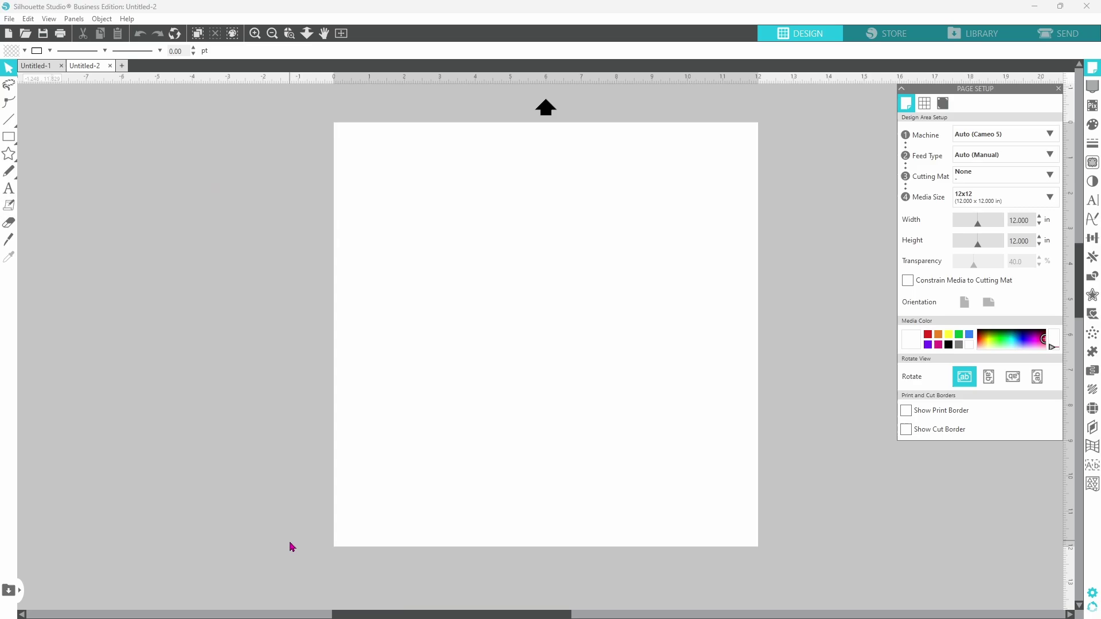
Step: Open File Explorer and snap it to the left half beside Silhouette Studio
mouse_move(306, 617)
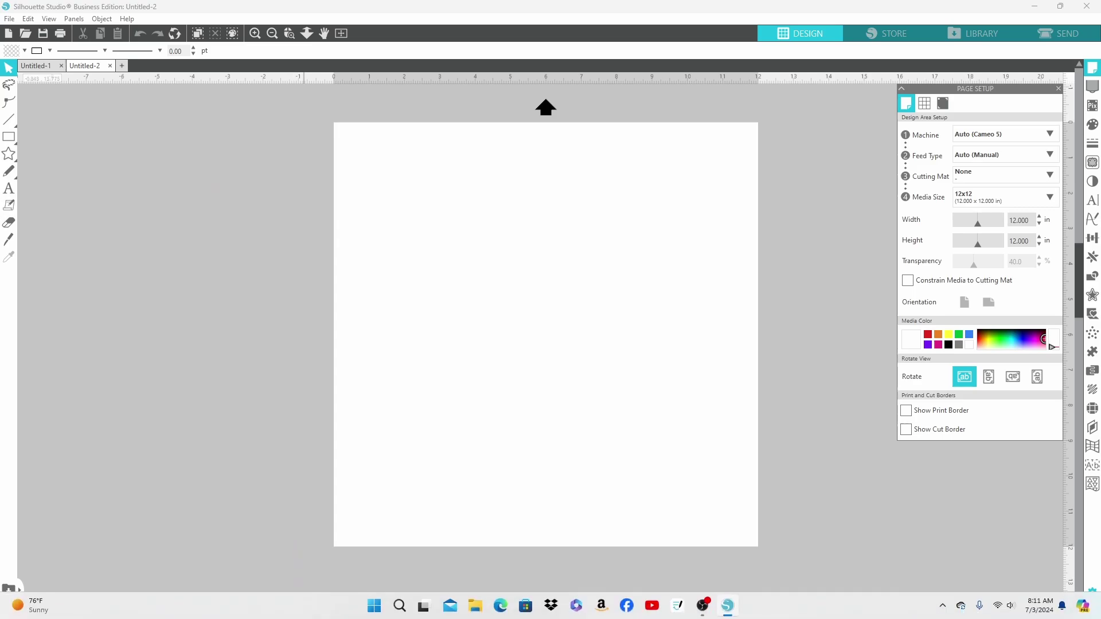
click(478, 608)
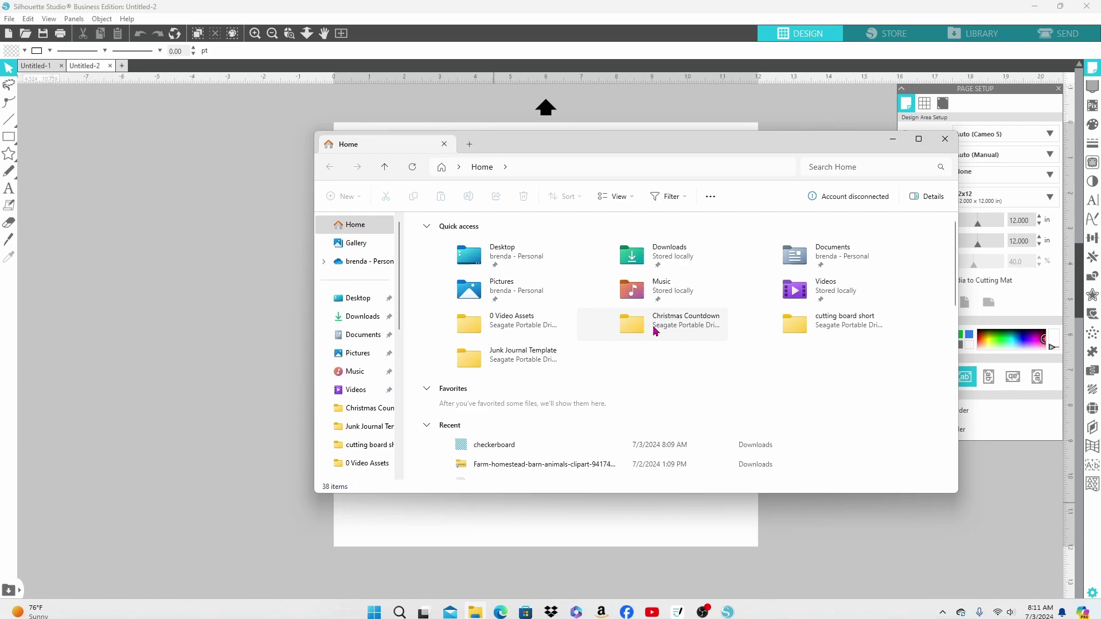
mouse_move(922, 142)
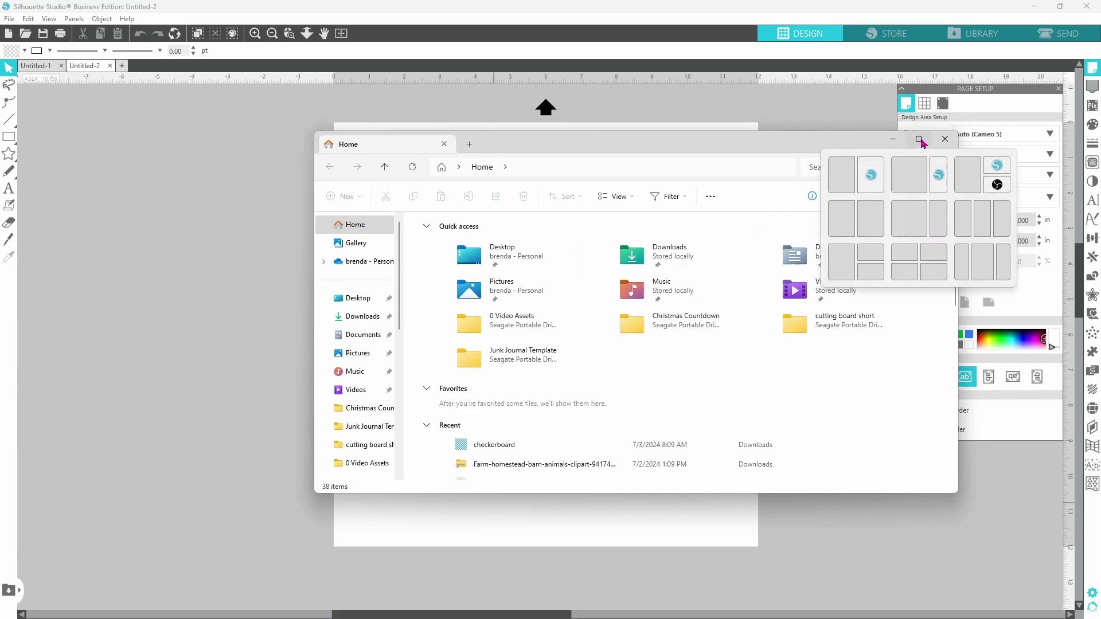
click(851, 186)
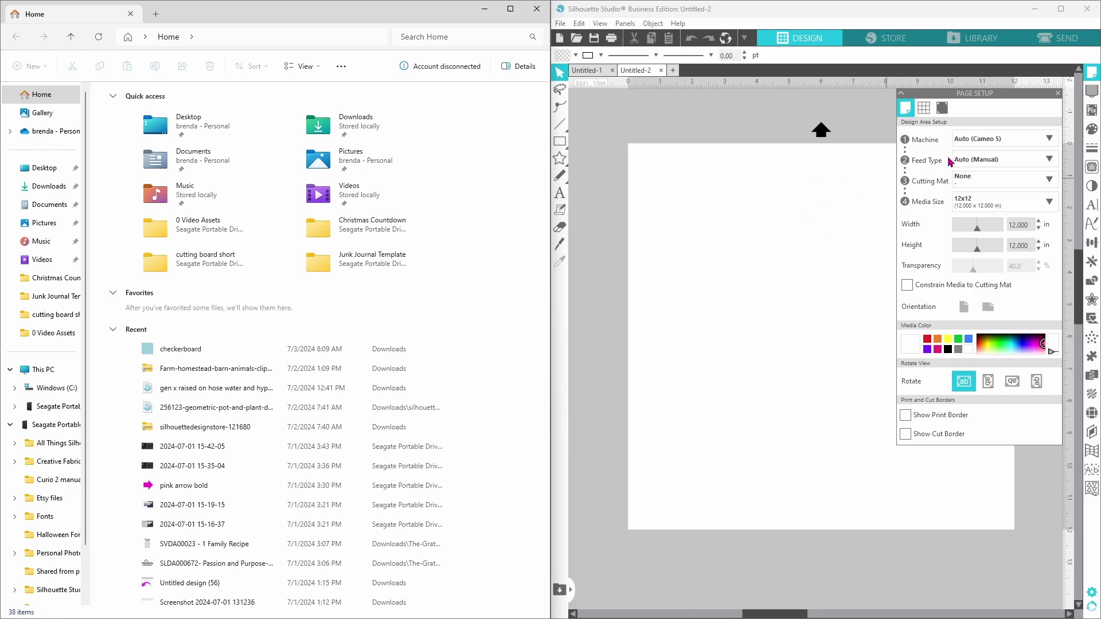
Step: Open the farm animals clipart folder in Downloads and drag cat, chicken, cow, dog, donkey and duck onto the canvas
click(1058, 95)
click(49, 186)
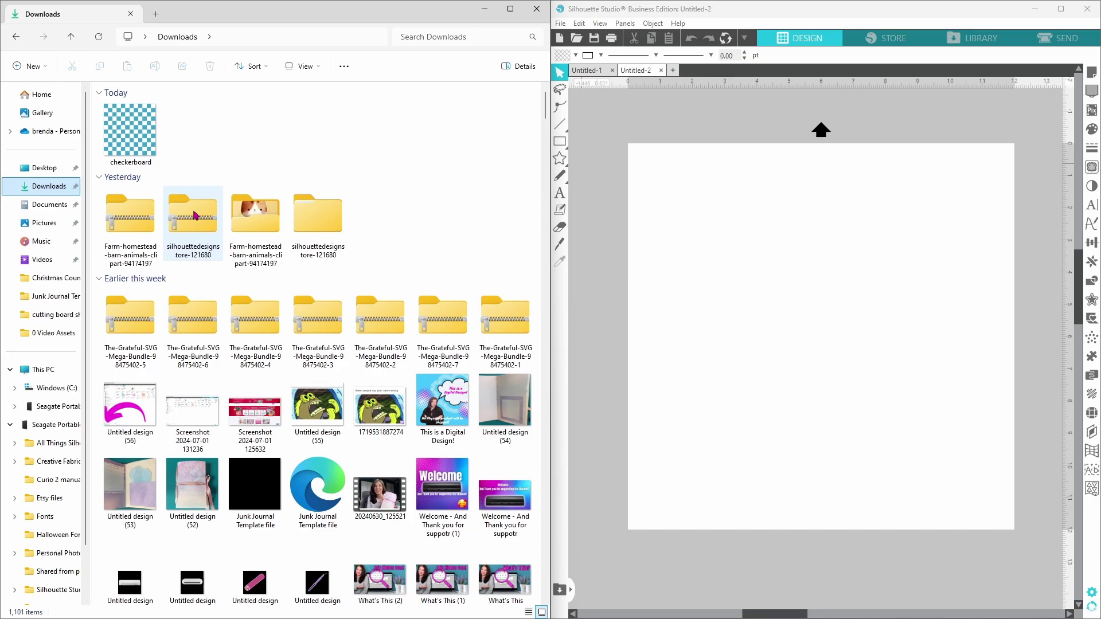
double_click(251, 231)
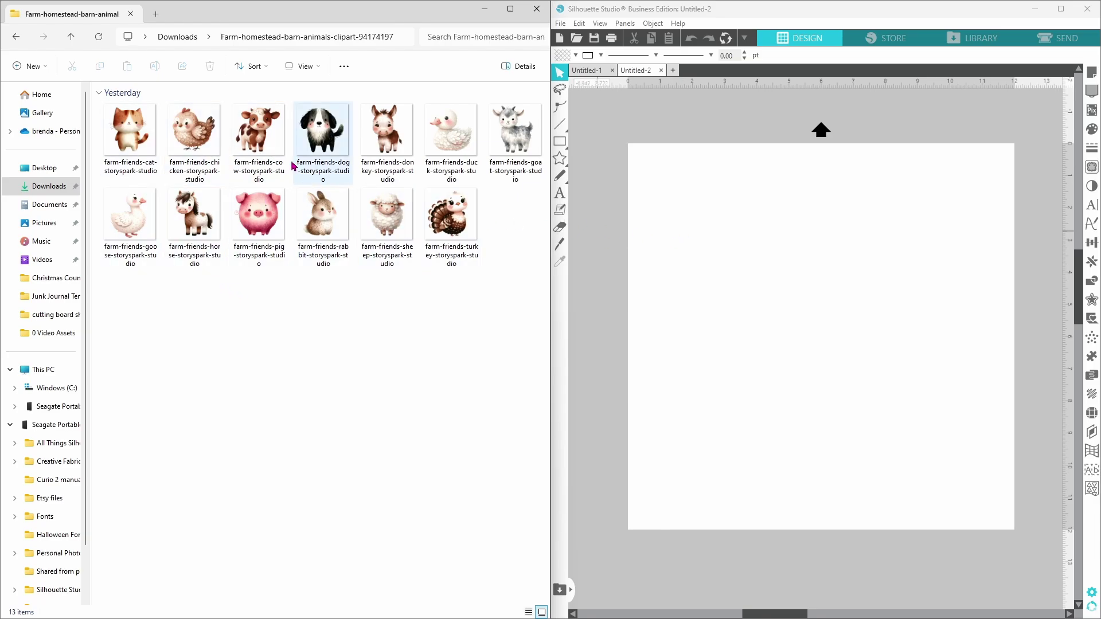
drag(120, 137, 799, 204)
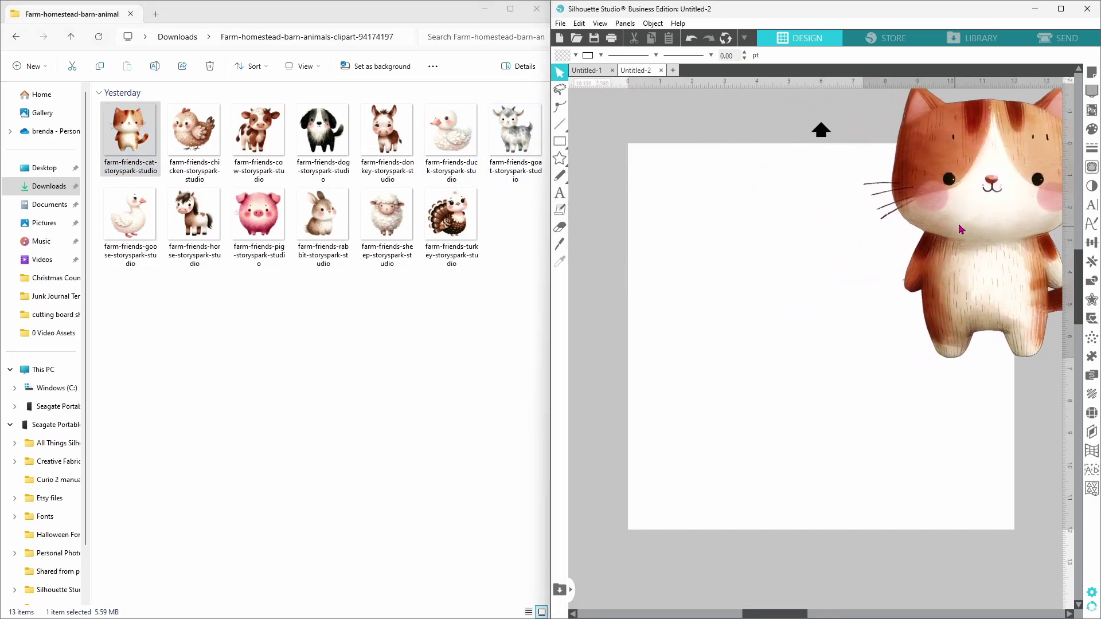
click(195, 132)
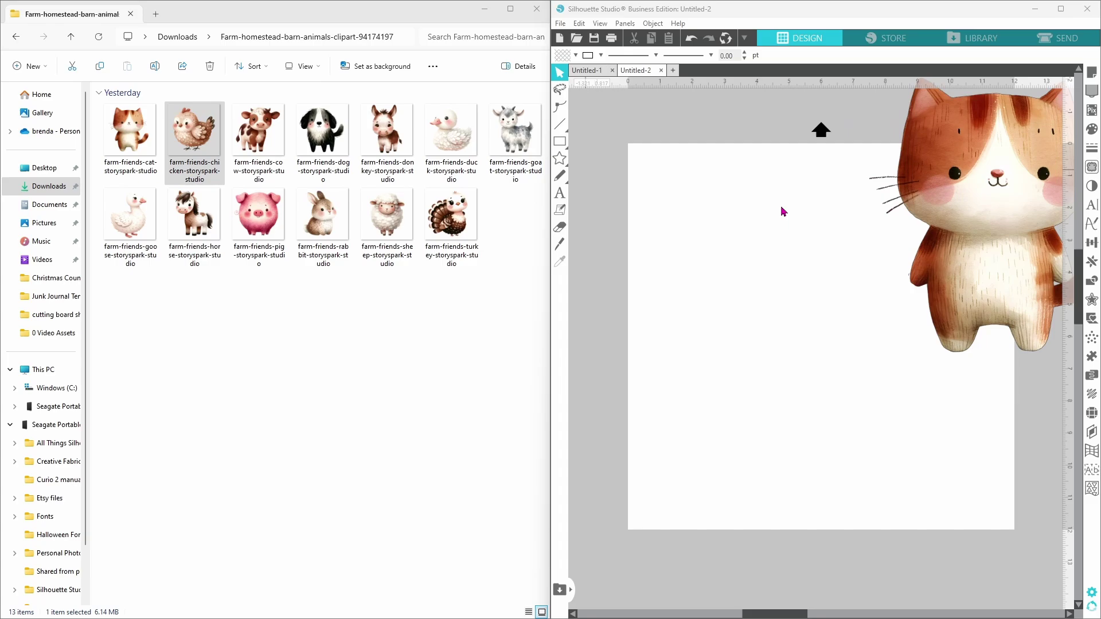
drag(774, 212, 716, 214)
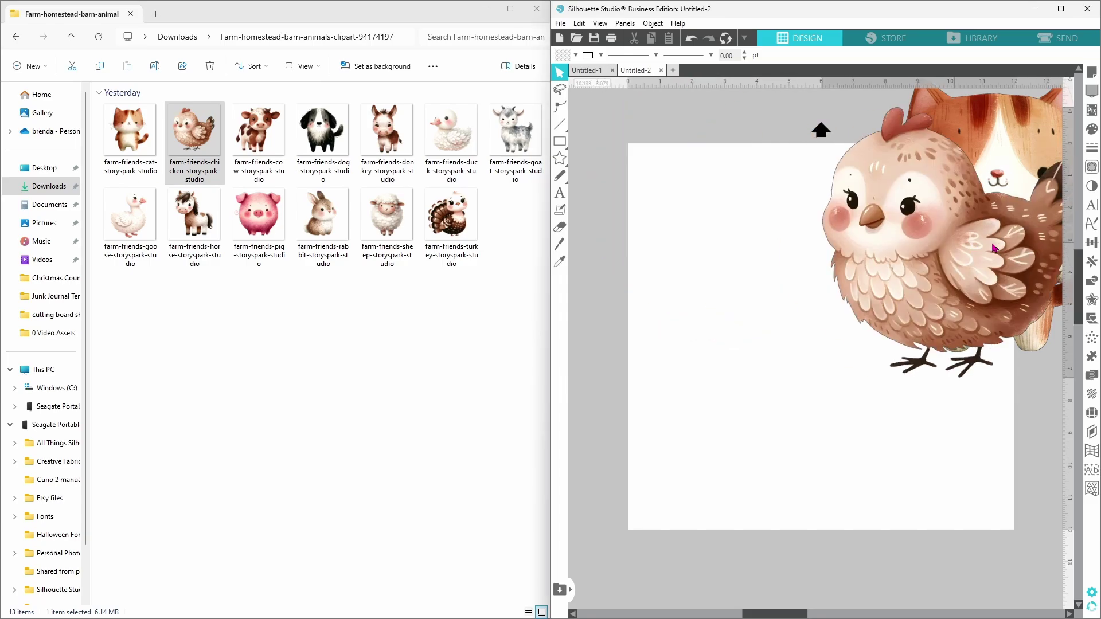
drag(258, 132, 659, 185)
drag(323, 132, 637, 296)
drag(387, 132, 630, 275)
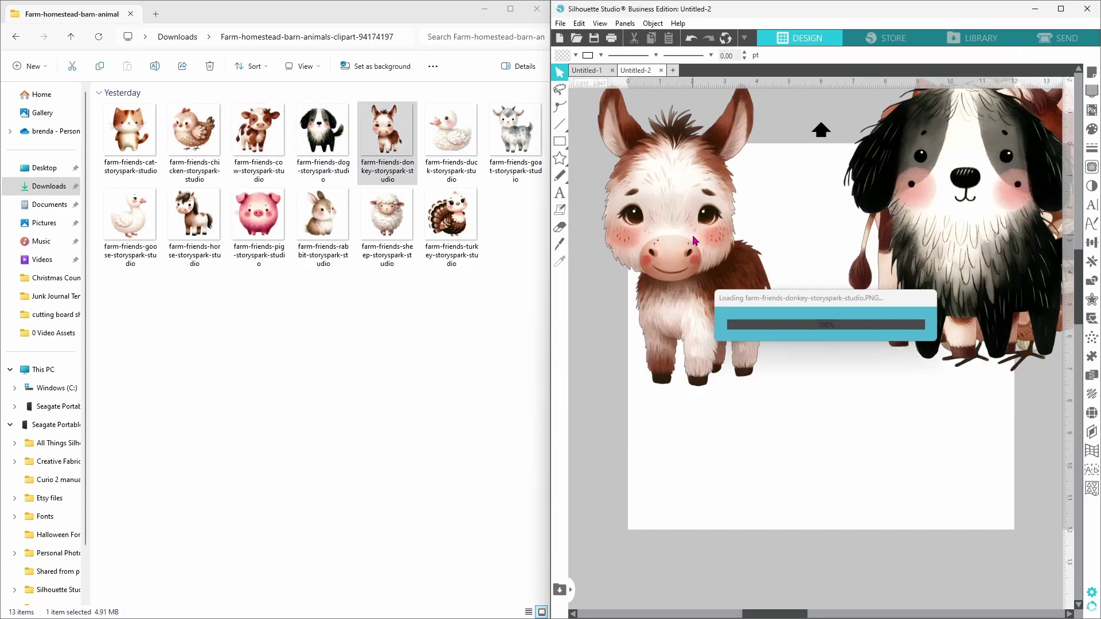
drag(451, 132, 631, 275)
drag(522, 142, 740, 305)
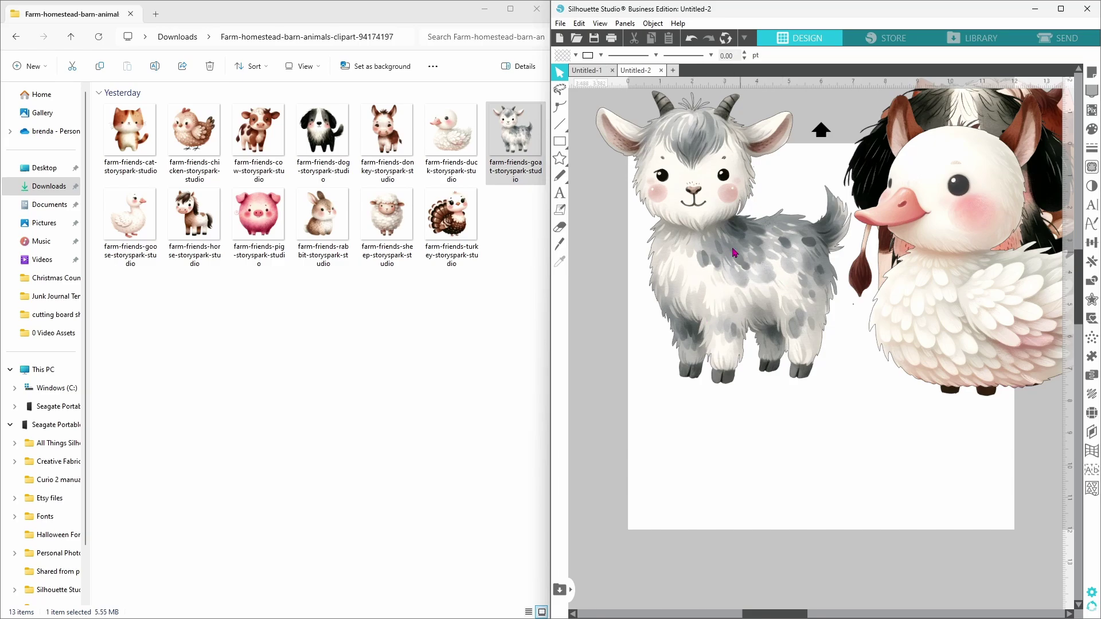
Step: Drag the goat, goose, horse, pig, rabbit, sheep and turkey images onto the design page
click(523, 149)
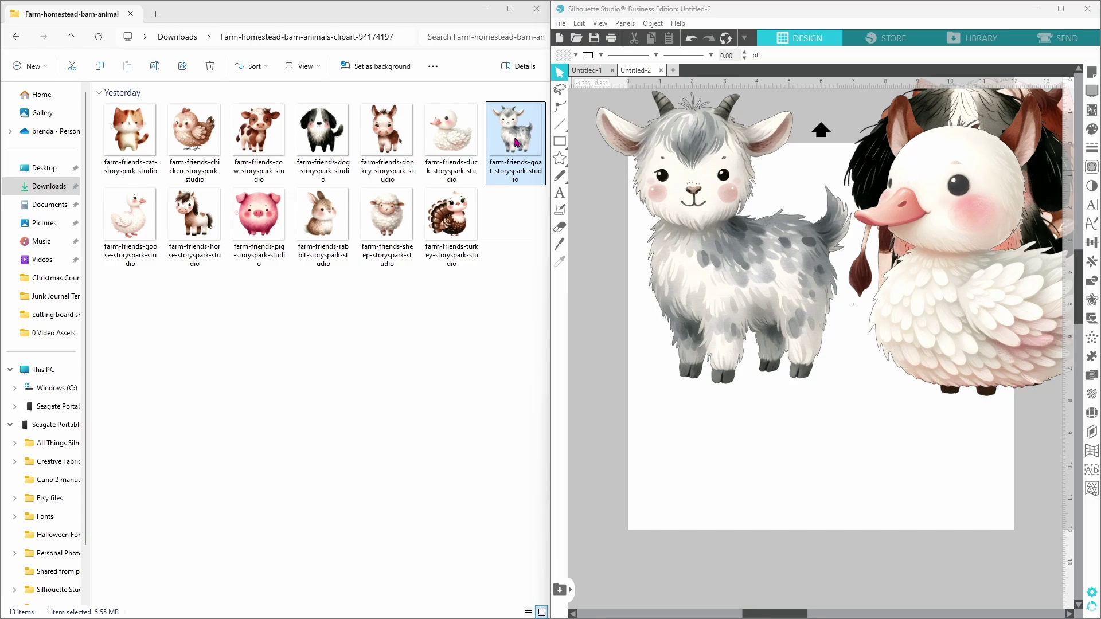
drag(516, 142, 975, 281)
drag(130, 215, 682, 258)
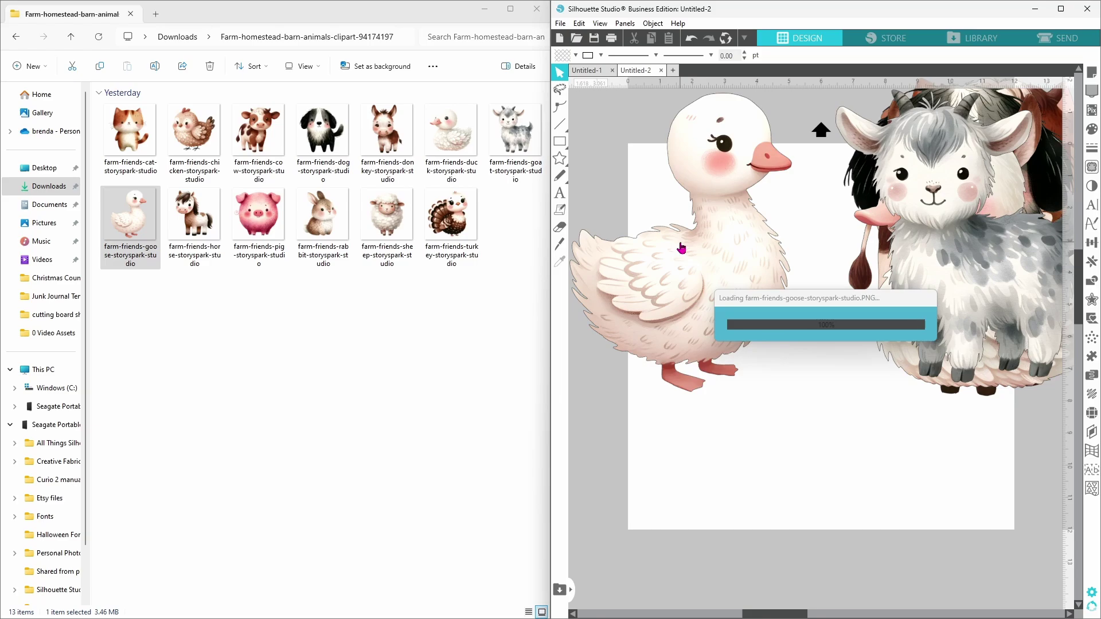
drag(195, 215, 969, 269)
drag(258, 215, 897, 269)
drag(324, 215, 980, 230)
drag(387, 215, 941, 253)
drag(452, 224, 955, 281)
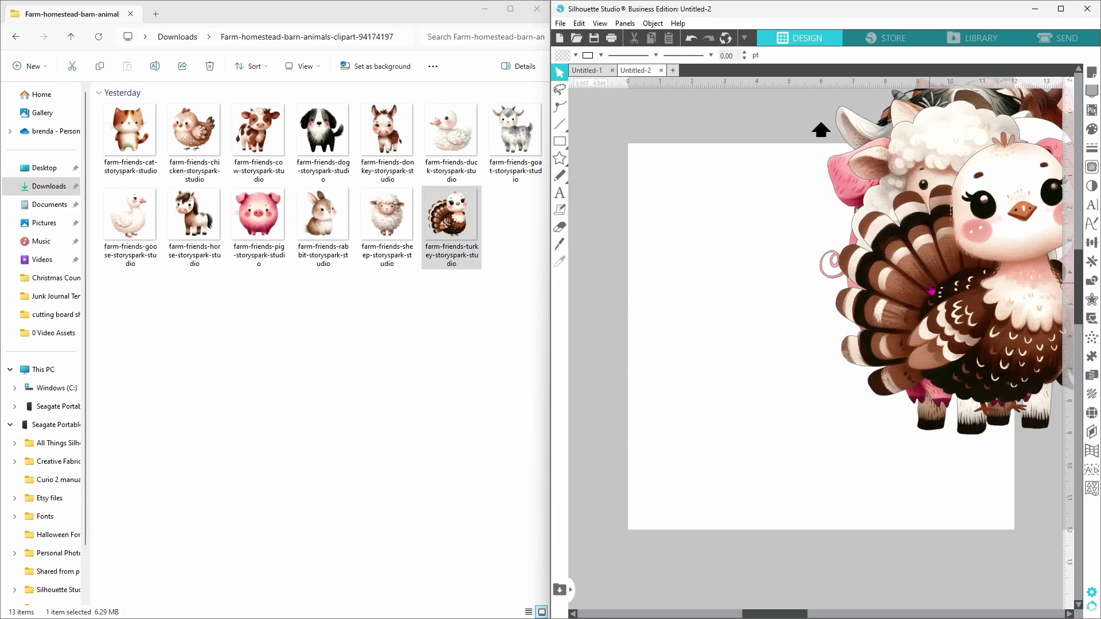
mouse_move(1062, 15)
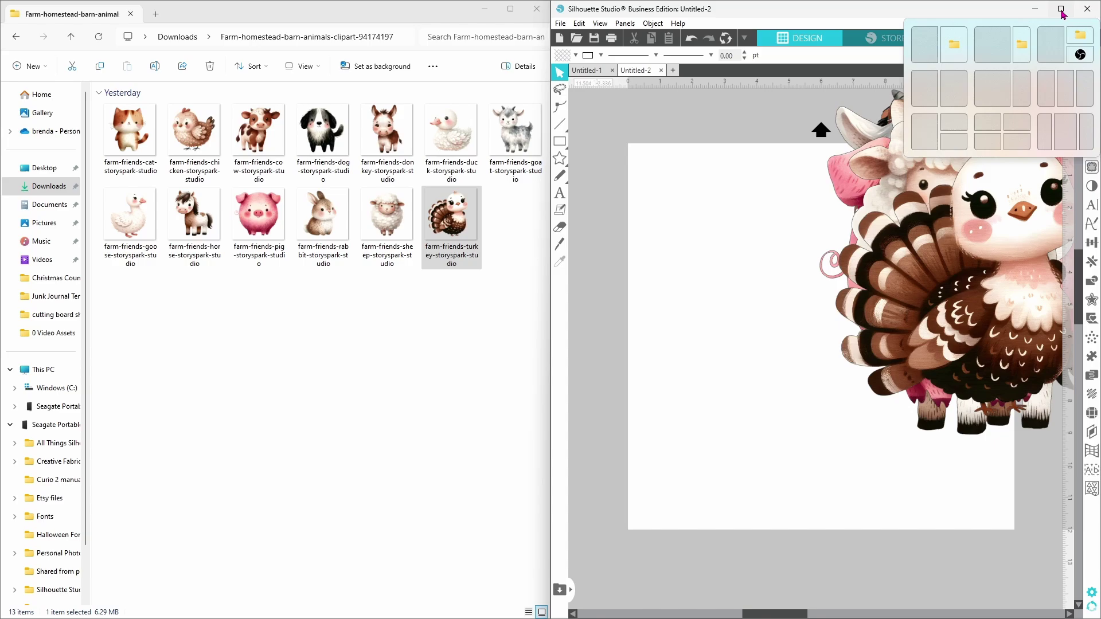
Step: Maximize Silhouette Studio, select all animal images, and scale them down proportionally
click(1061, 9)
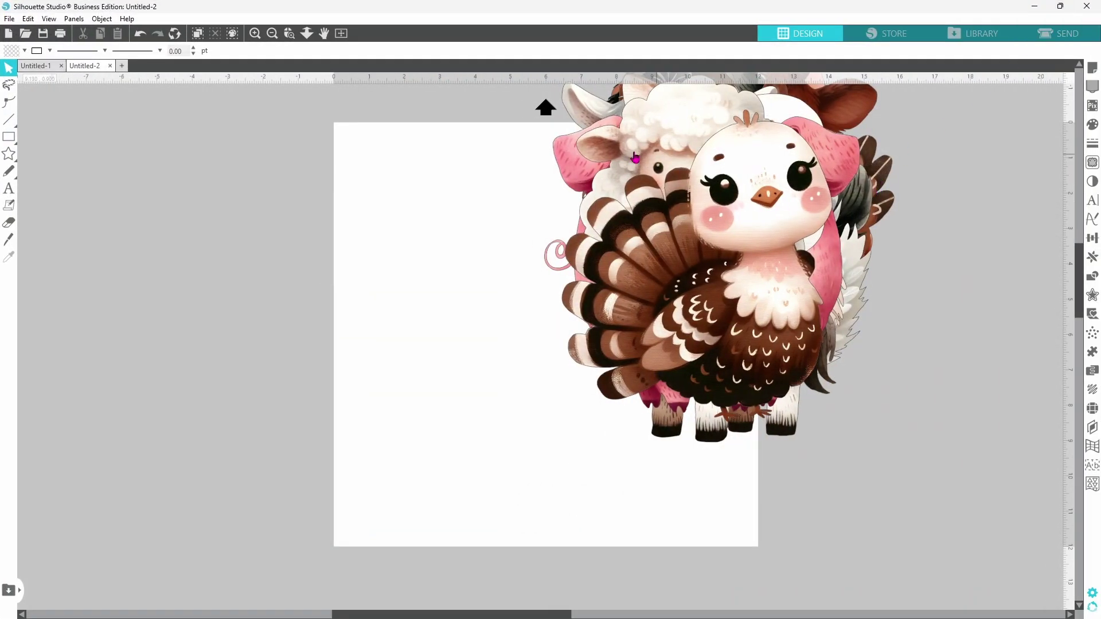
key(ctrl+a)
key(ctrl+minus)
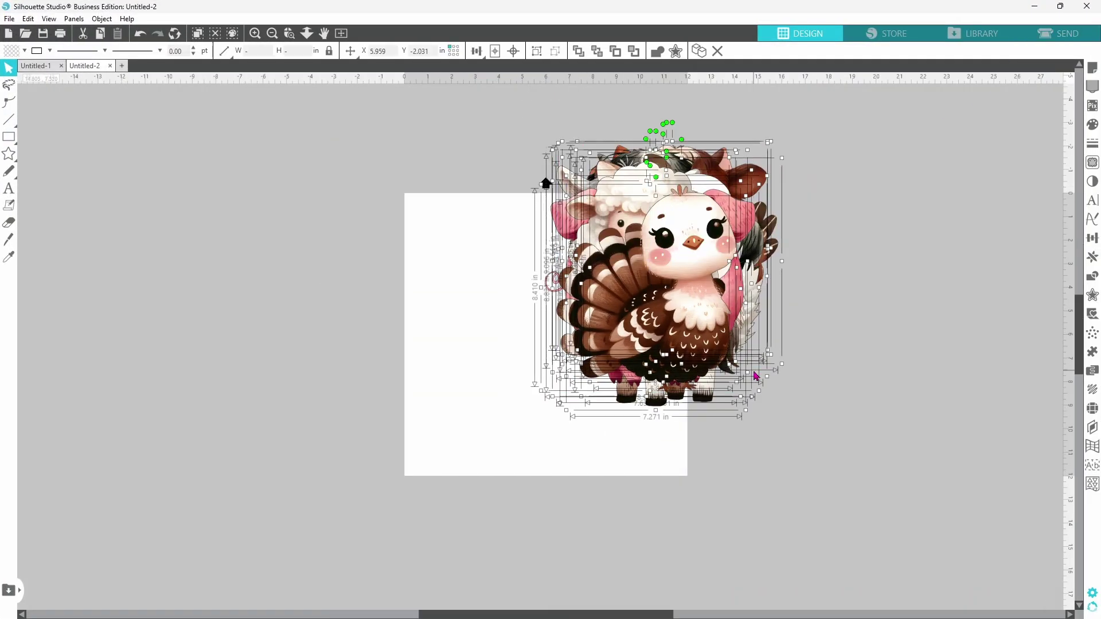
drag(746, 410, 505, 287)
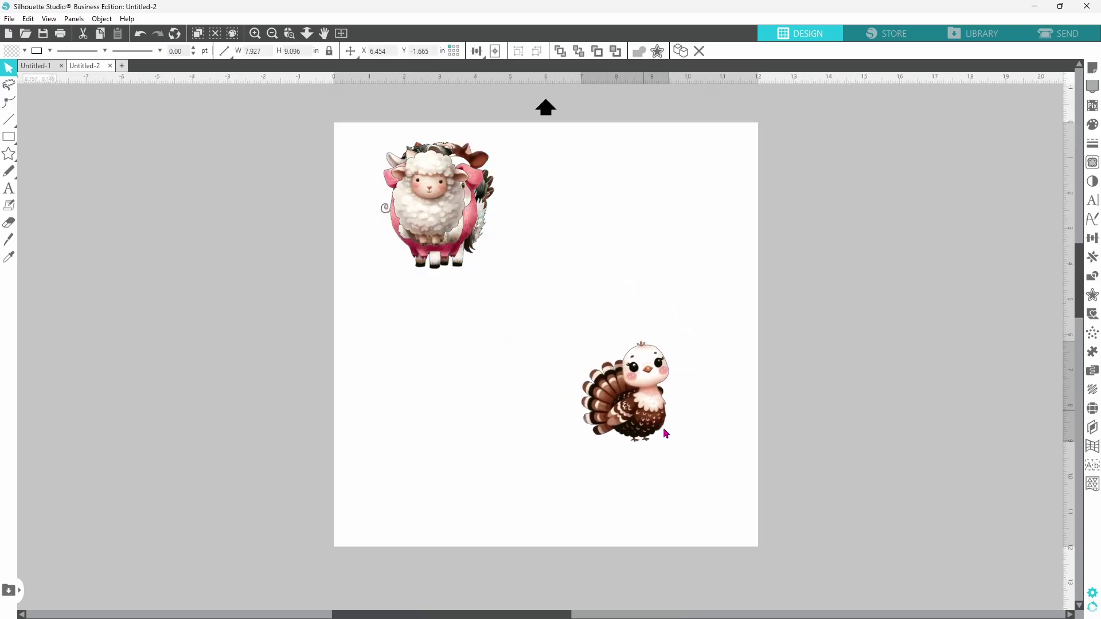
Step: Move the turkey, sheep, rabbit, horse and goose out of the pile into two rows
drag(656, 417, 714, 509)
drag(407, 253, 521, 537)
drag(457, 225, 392, 378)
drag(438, 247, 522, 387)
drag(466, 215, 668, 380)
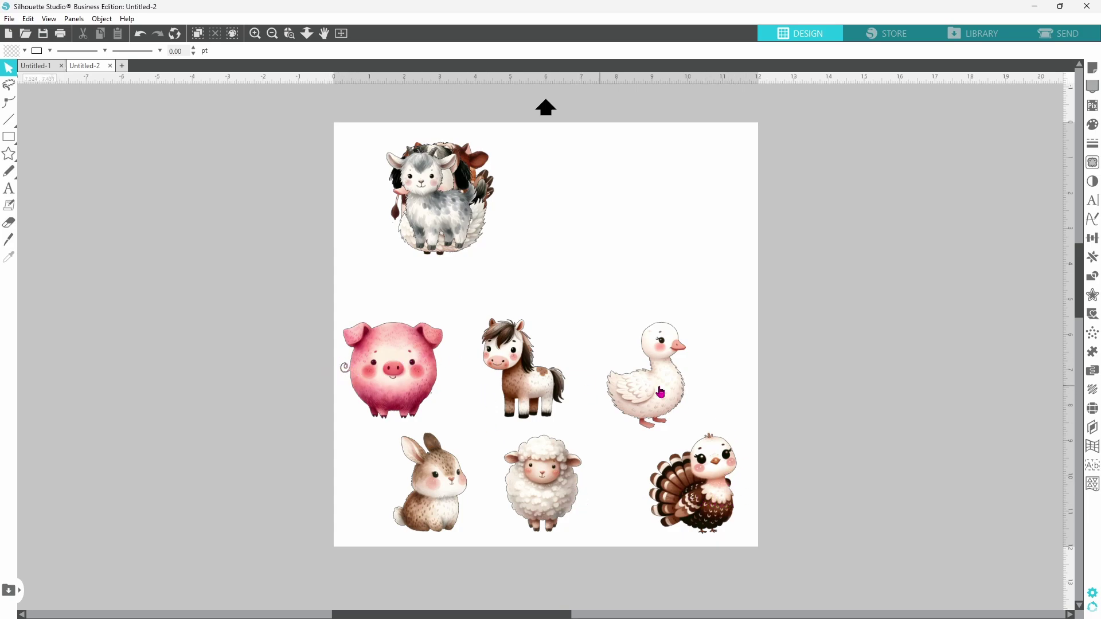
Step: Place the goat, duck and donkey in the grid and move the spare goose off the page
drag(445, 232, 714, 294)
drag(453, 223, 588, 287)
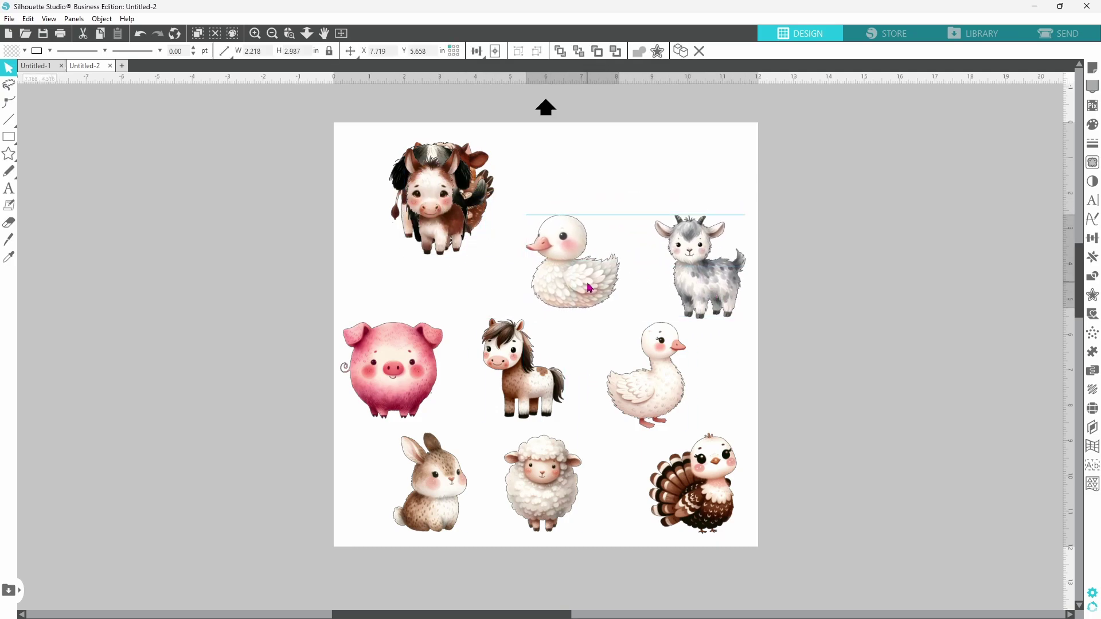
click(444, 239)
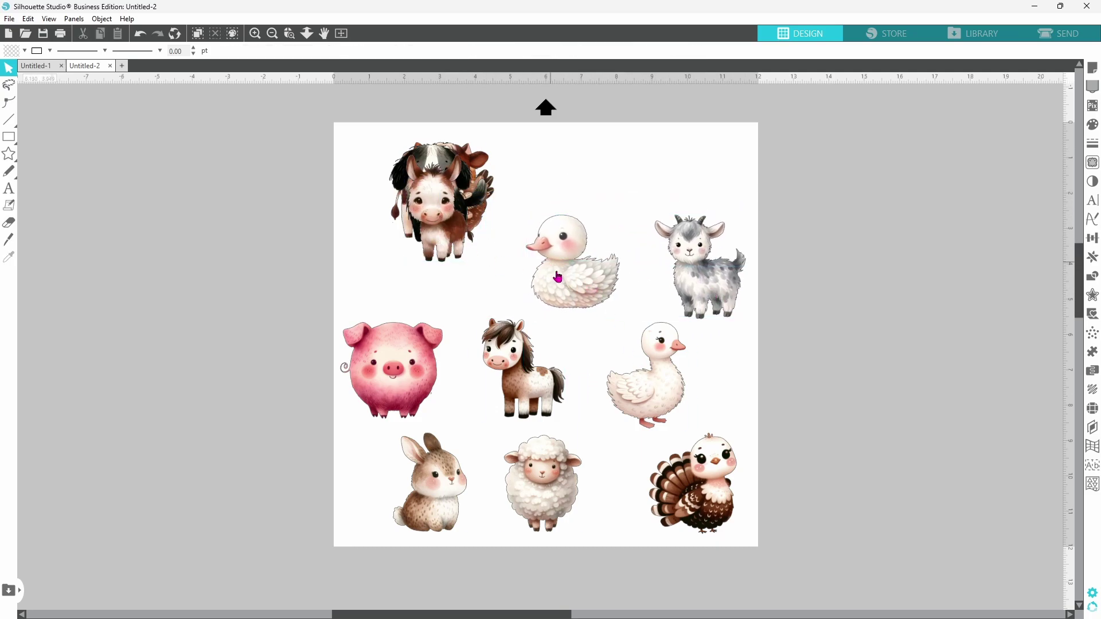
click(659, 388)
drag(659, 389, 270, 335)
drag(428, 201, 458, 256)
Step: Line up the remaining animals into four neat rows of three, nudging each into place
drag(436, 172, 395, 175)
drag(436, 482, 444, 493)
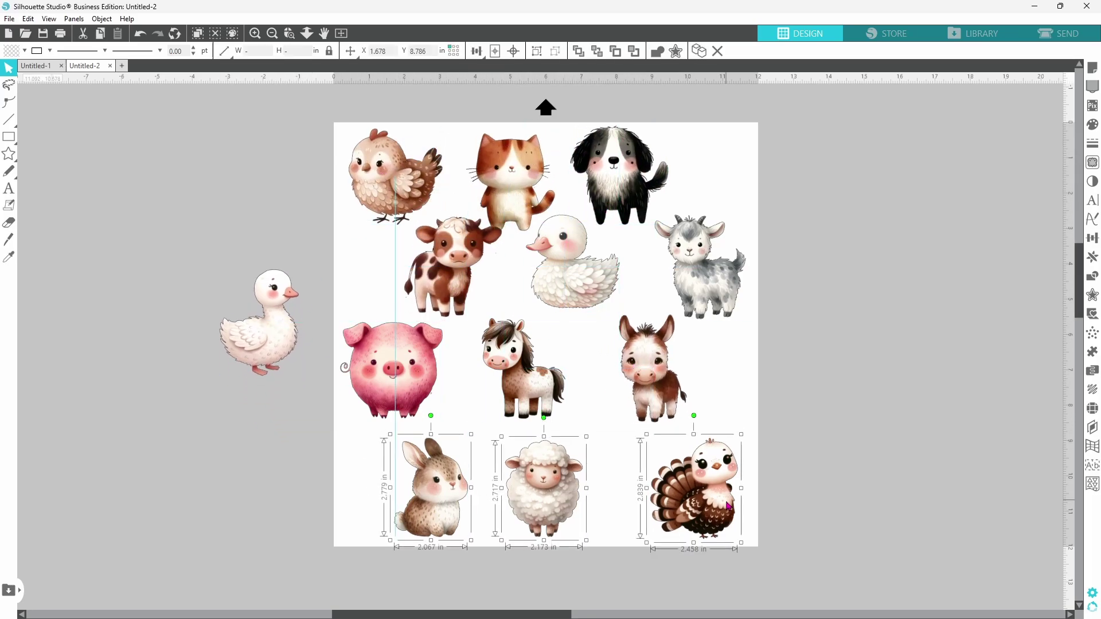
drag(393, 370, 395, 392)
drag(453, 253, 459, 284)
drag(404, 199, 396, 209)
drag(510, 183, 512, 180)
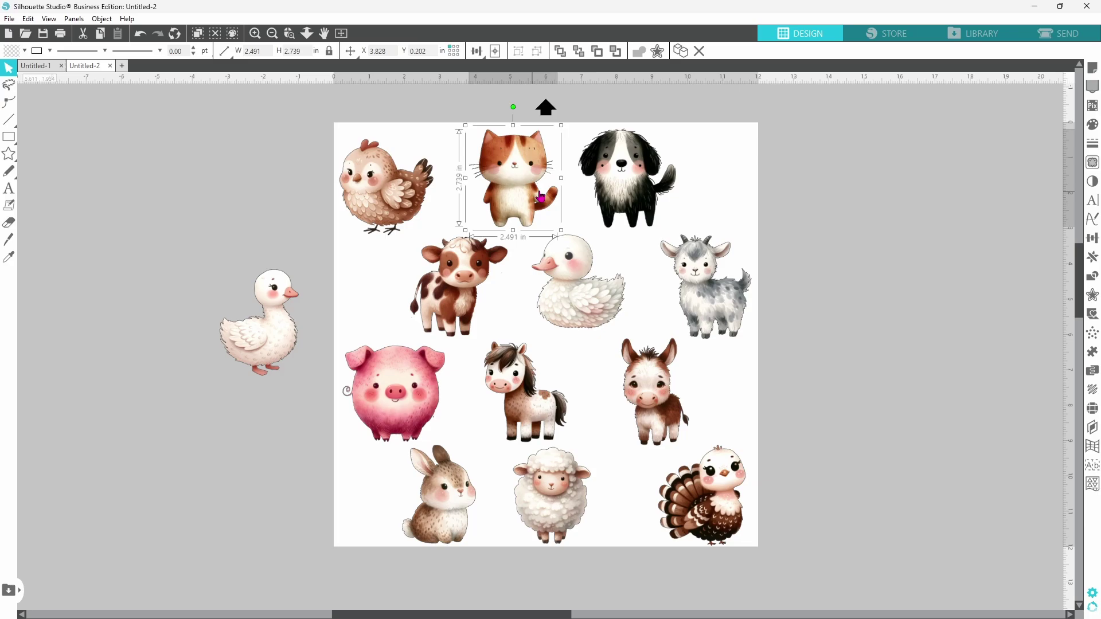
drag(628, 178, 634, 183)
drag(706, 287, 707, 290)
drag(579, 281, 582, 284)
drag(525, 390, 526, 383)
drag(550, 493, 583, 483)
drag(461, 499, 472, 500)
drag(705, 493, 707, 490)
click(865, 455)
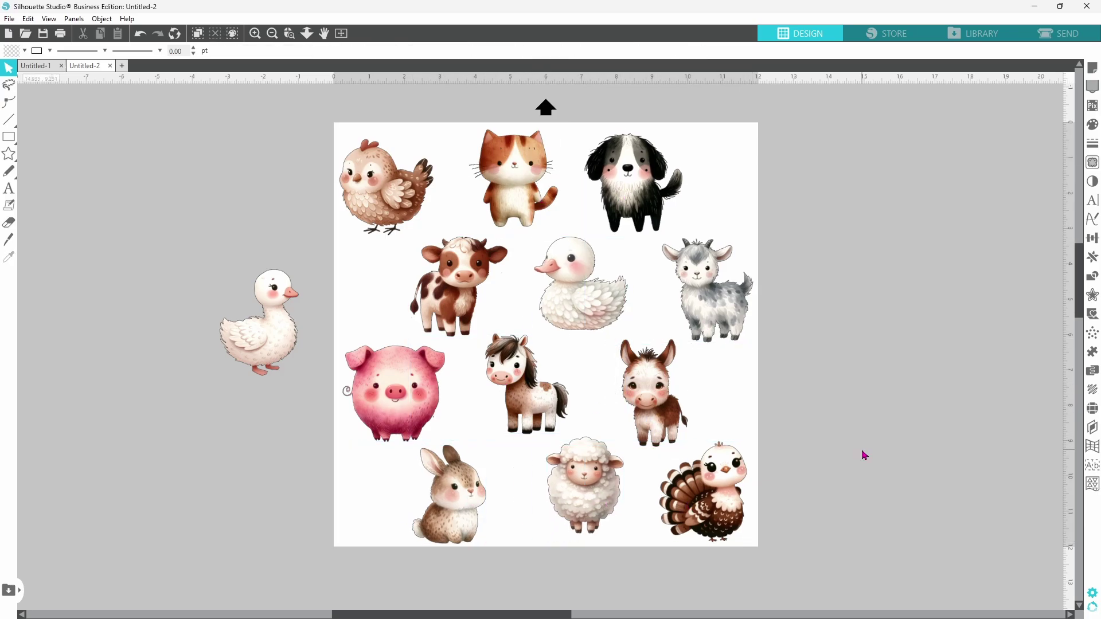
Step: Delete the spare goose sitting off the page
right_click(280, 354)
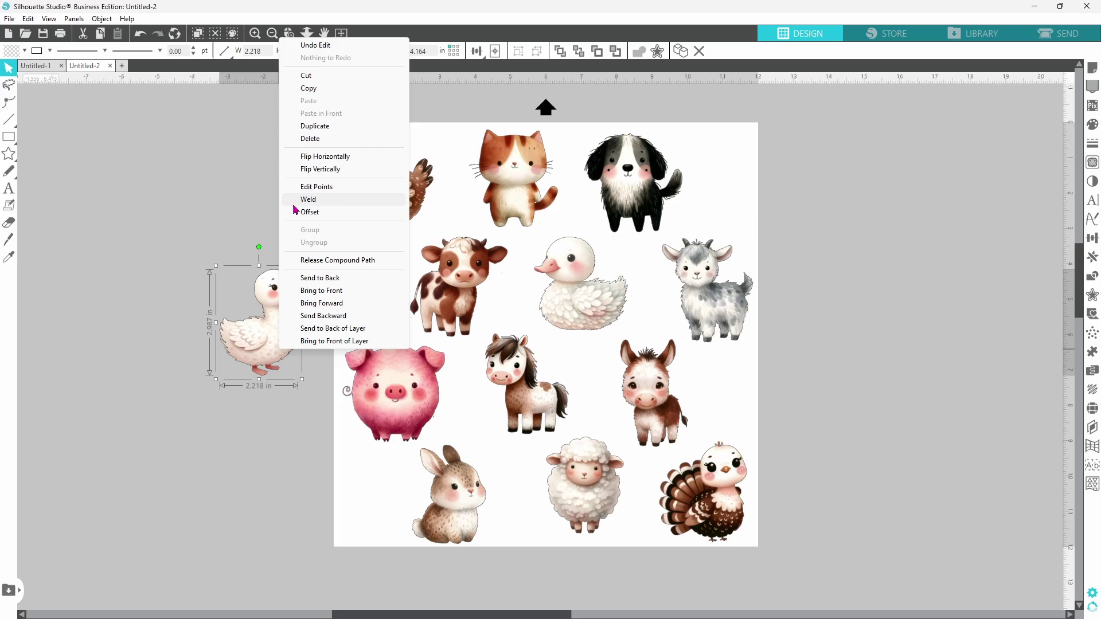
key(Delete)
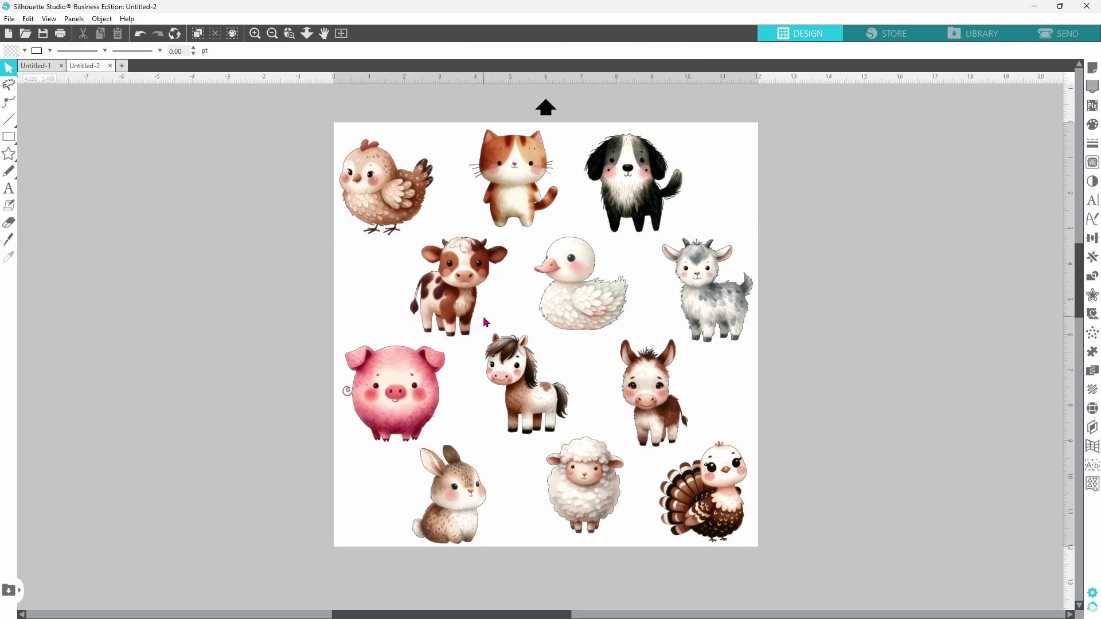
mouse_move(8, 144)
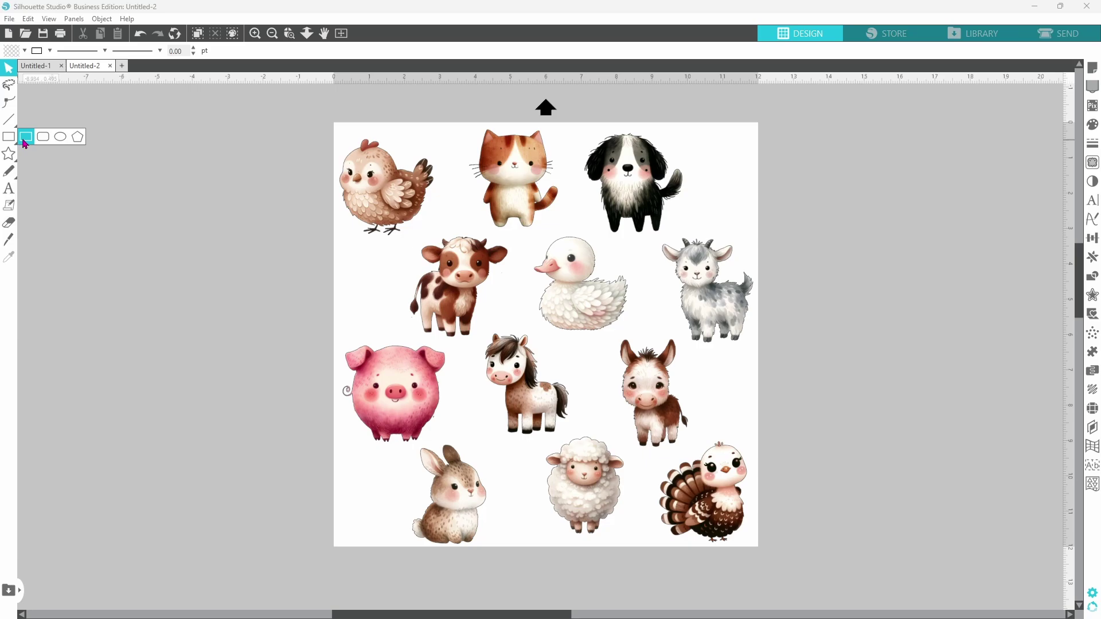
Step: Draw a rectangle covering the whole page with a pale light-blue fill and outline
click(25, 141)
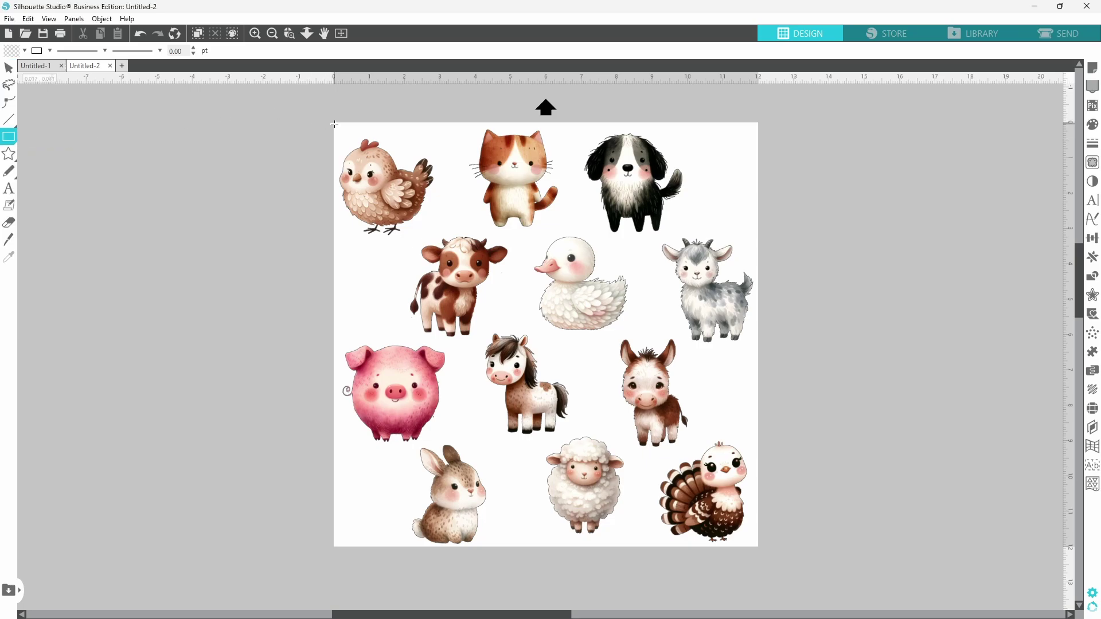
drag(336, 127, 737, 569)
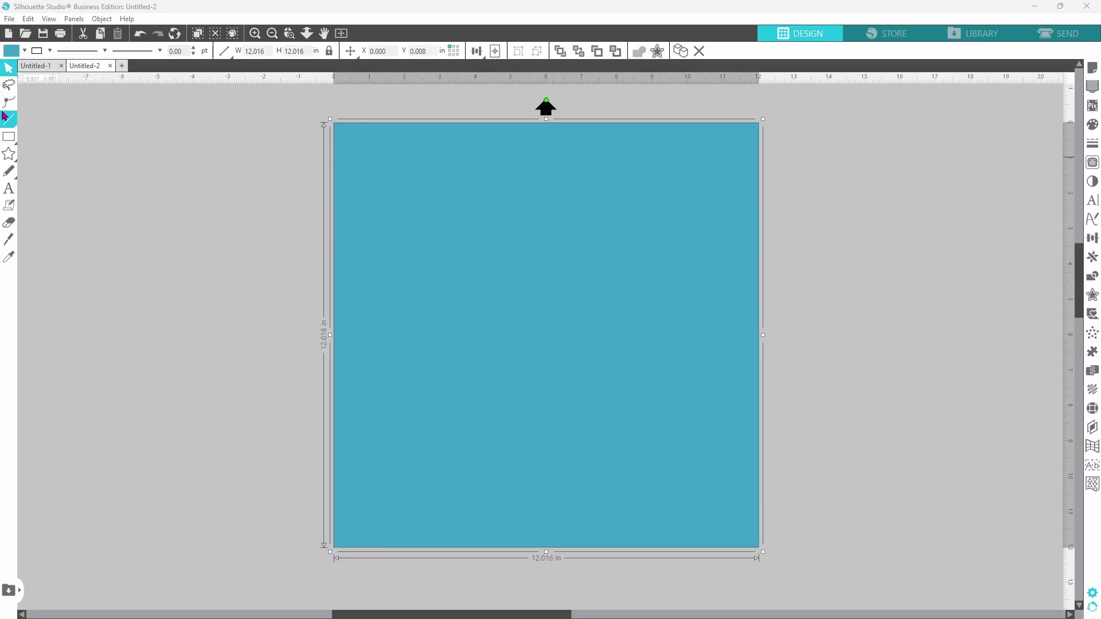
click(25, 52)
click(26, 67)
click(51, 55)
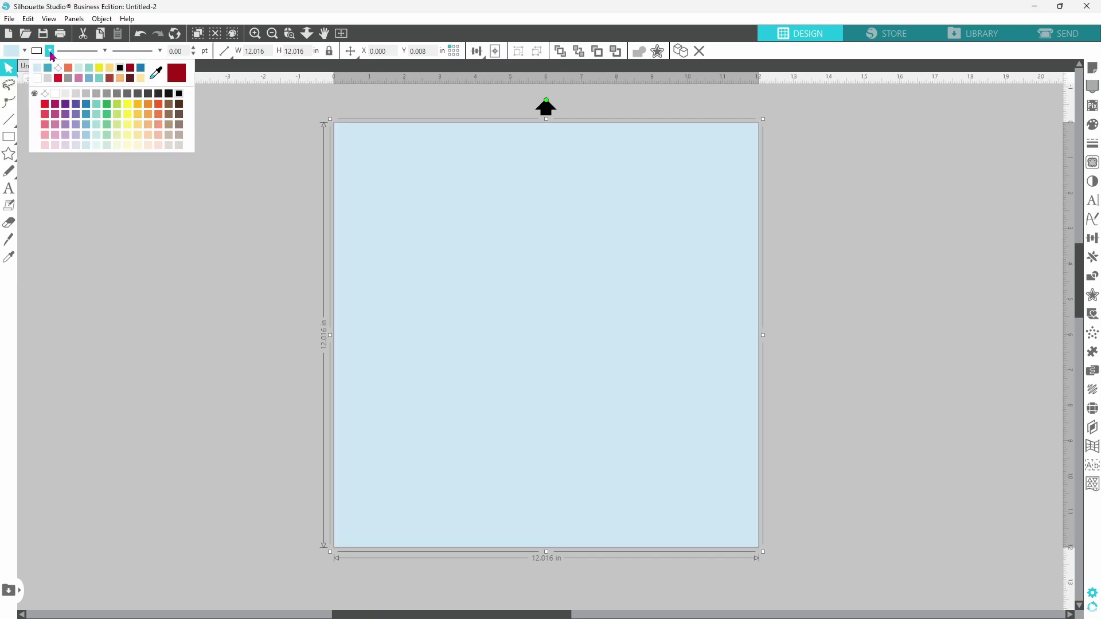
click(39, 73)
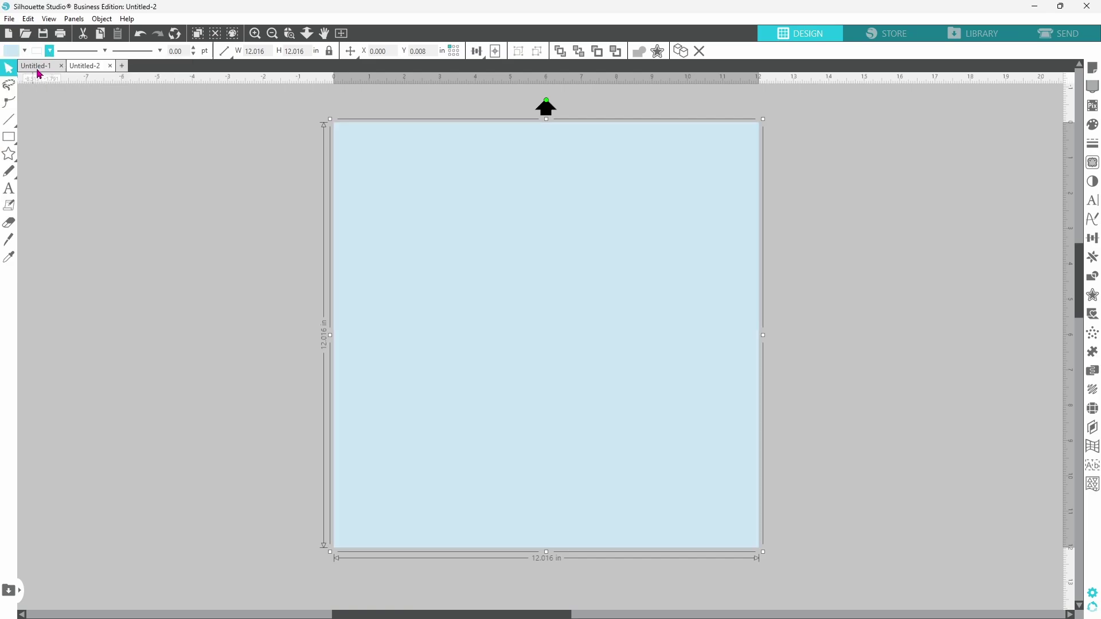
Step: Send the light-blue rectangle to the back, behind the twelve farm animals
right_click(448, 271)
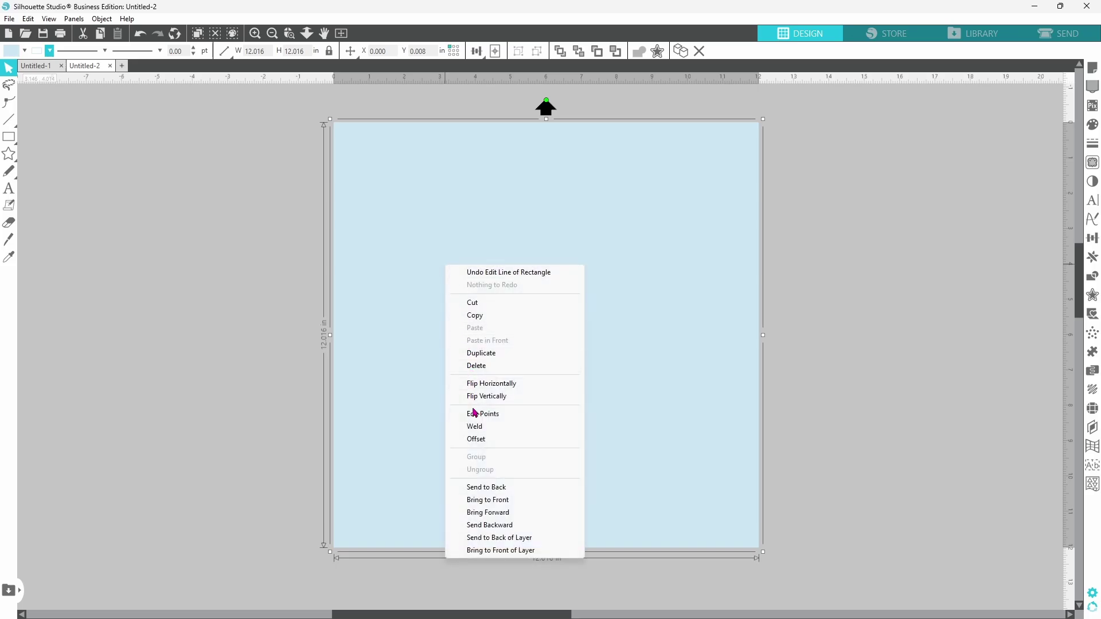
click(486, 487)
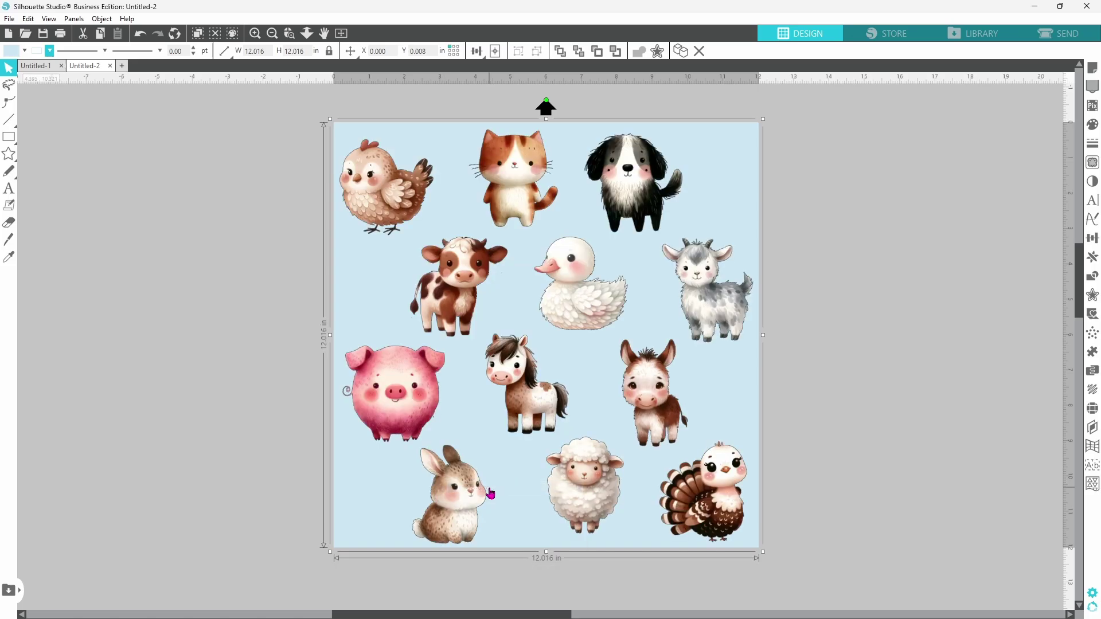
click(196, 279)
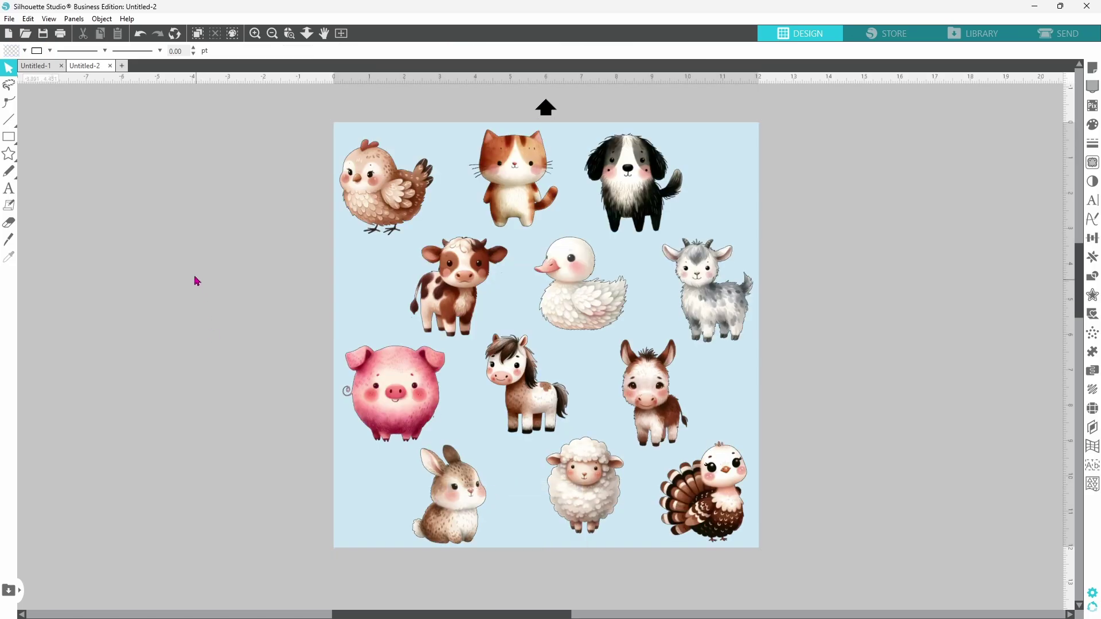
Step: Save the page to the hard drive as JPEG 'cute baby animals' at 300 dpi (3600 × 3600 px)
click(10, 19)
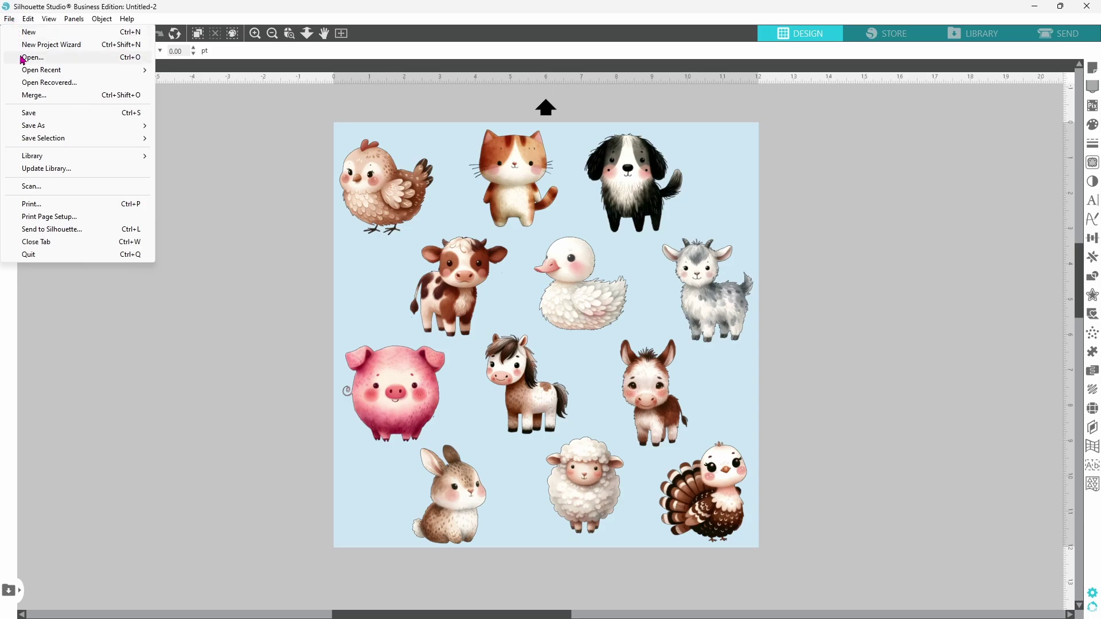
mouse_move(33, 128)
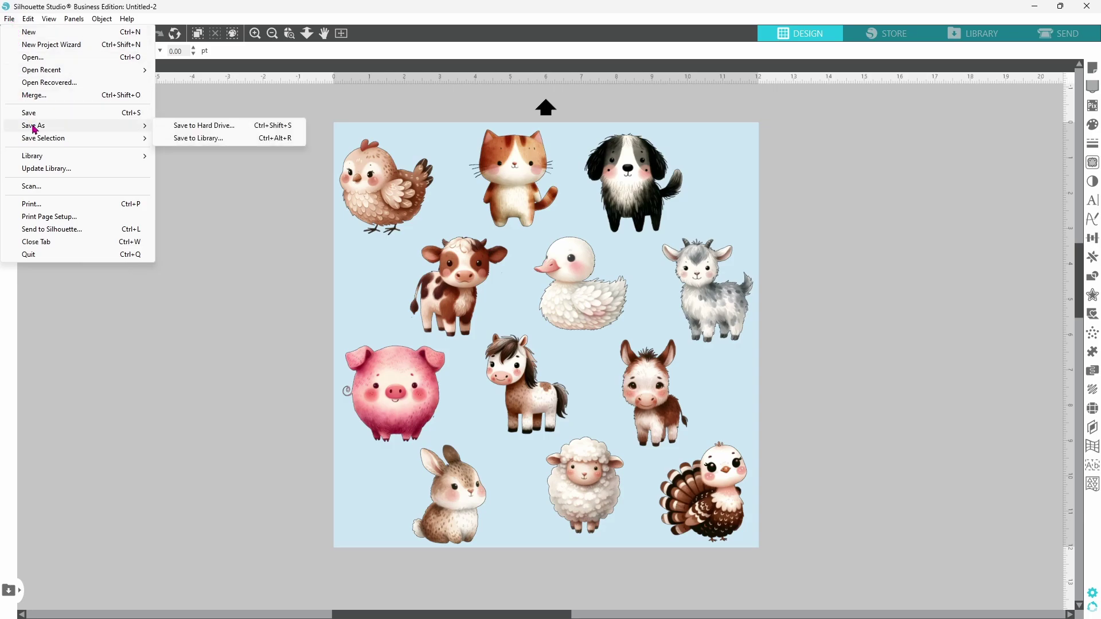
click(176, 126)
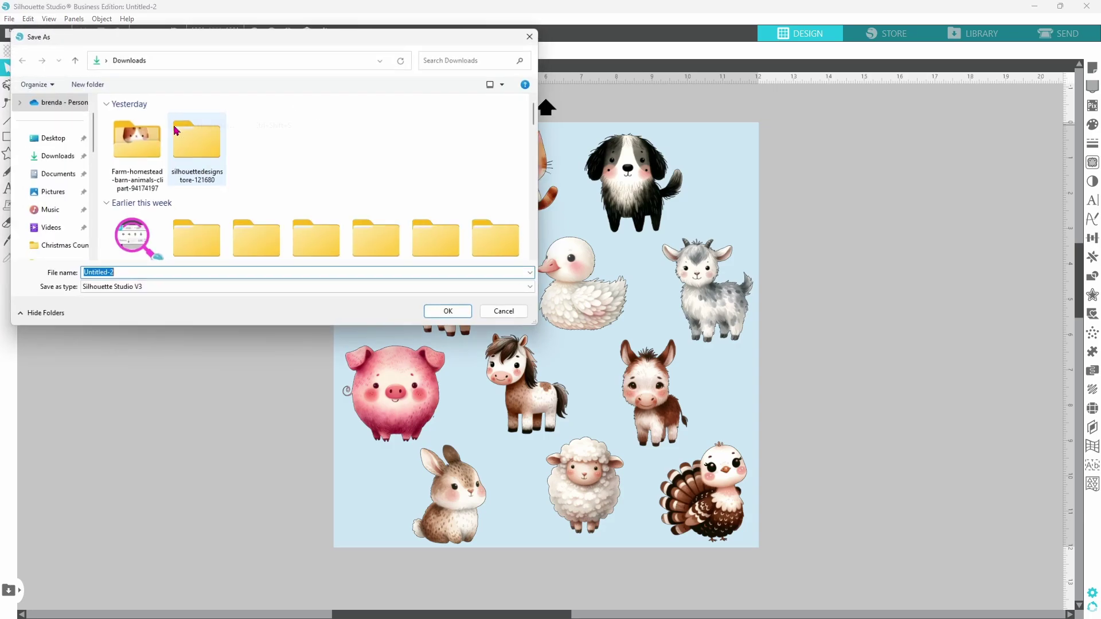
text(cute baby animals)
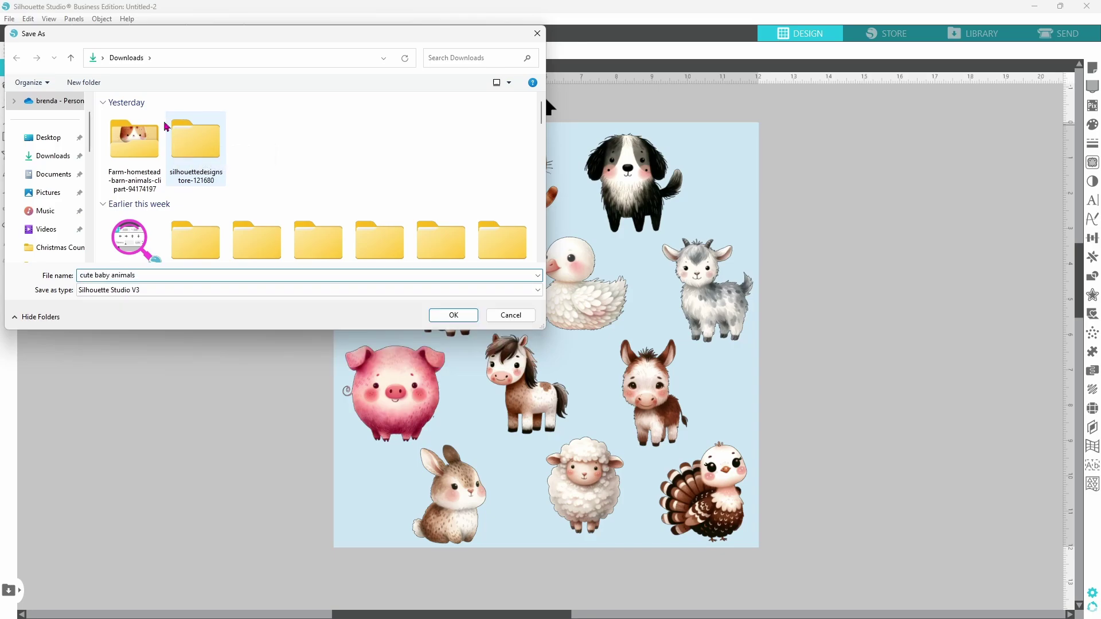
click(528, 291)
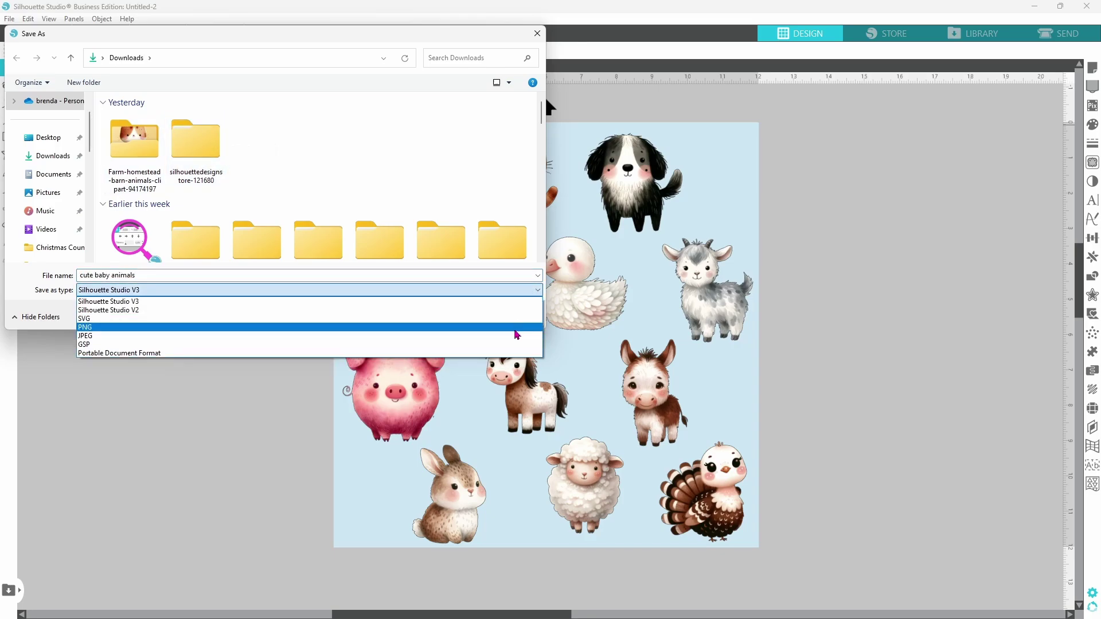
click(514, 335)
click(470, 317)
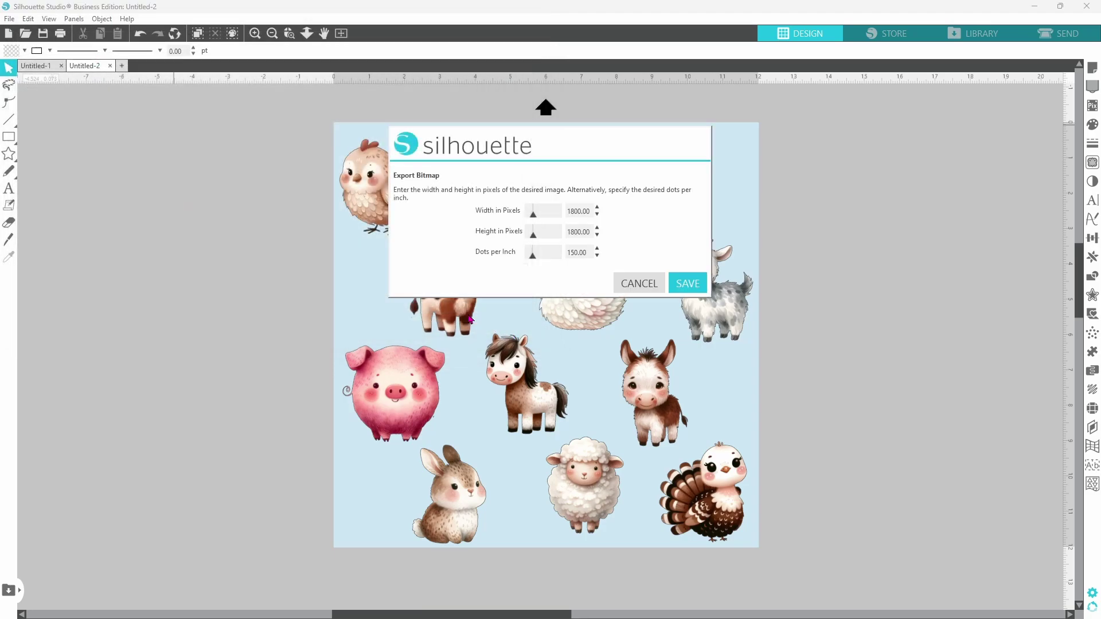
double_click(589, 252)
text(30)
click(695, 282)
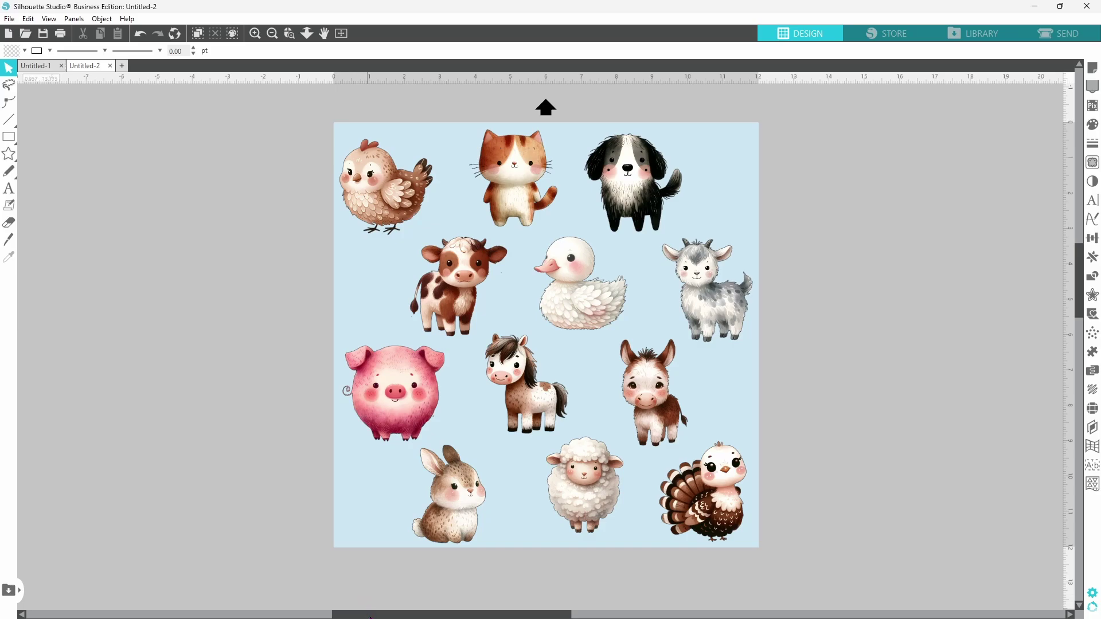
Step: Snap File Explorer left of Silhouette Studio and show Downloads with the new 'cute baby animals' JPG
mouse_move(370, 618)
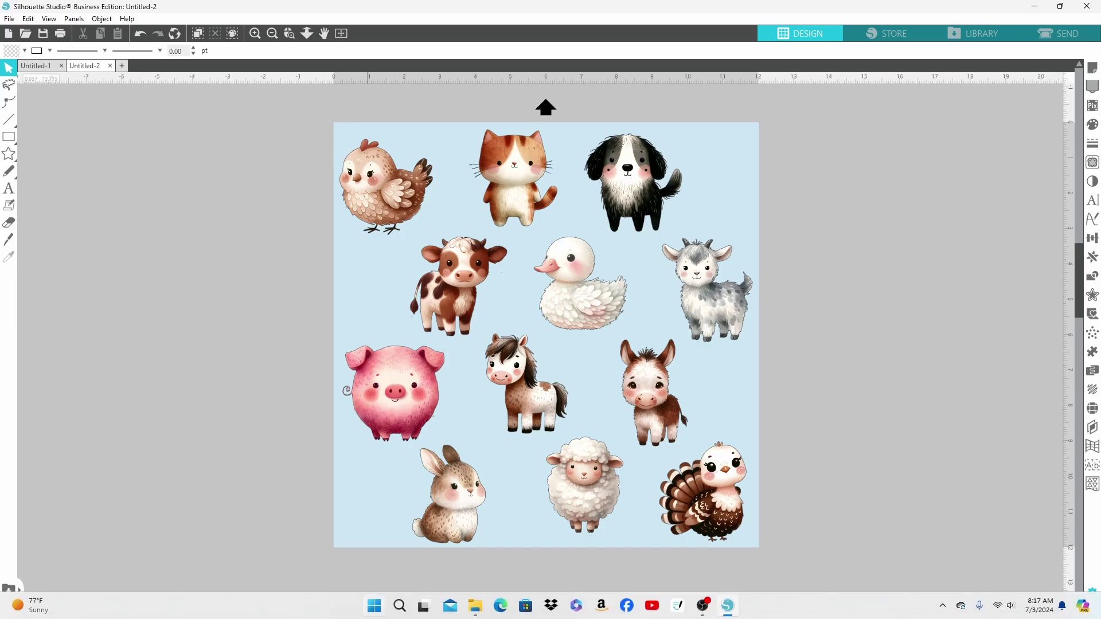
click(476, 607)
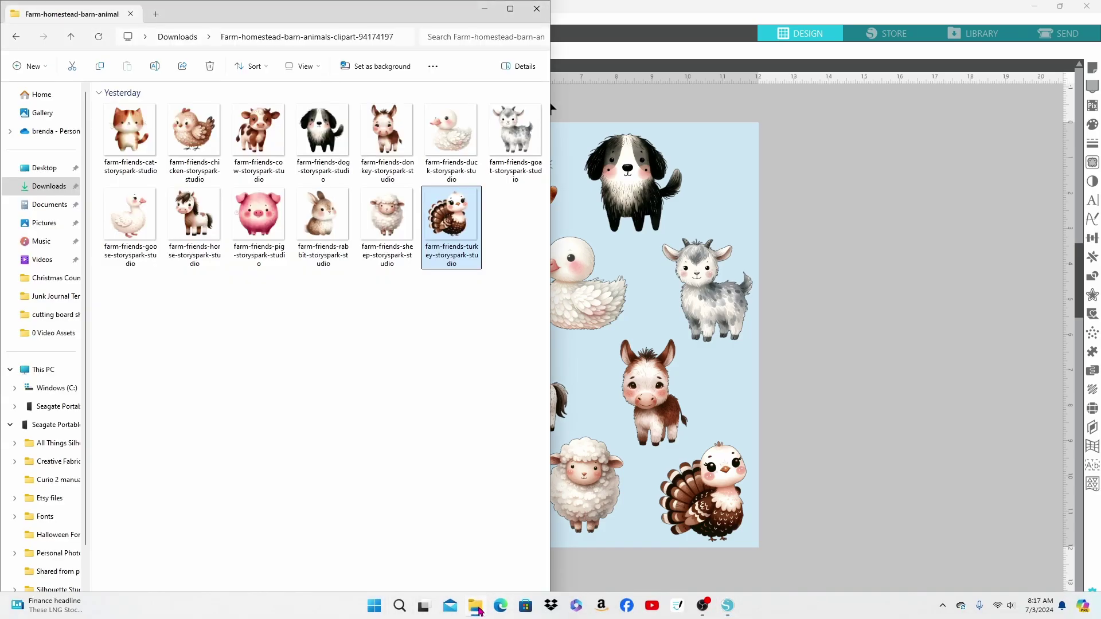
mouse_move(512, 12)
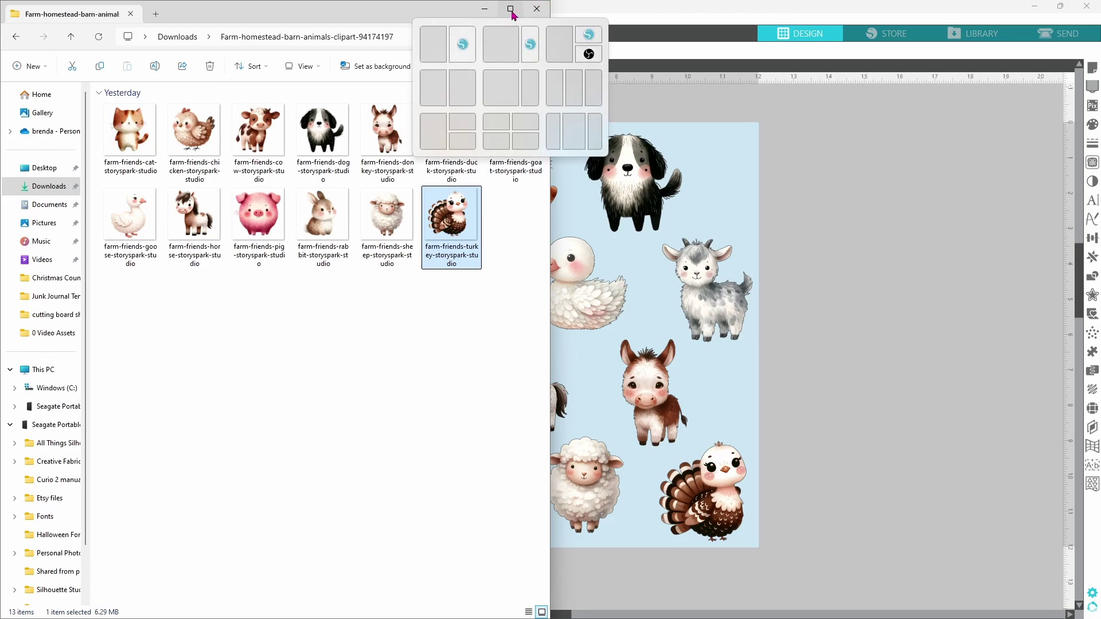
click(434, 45)
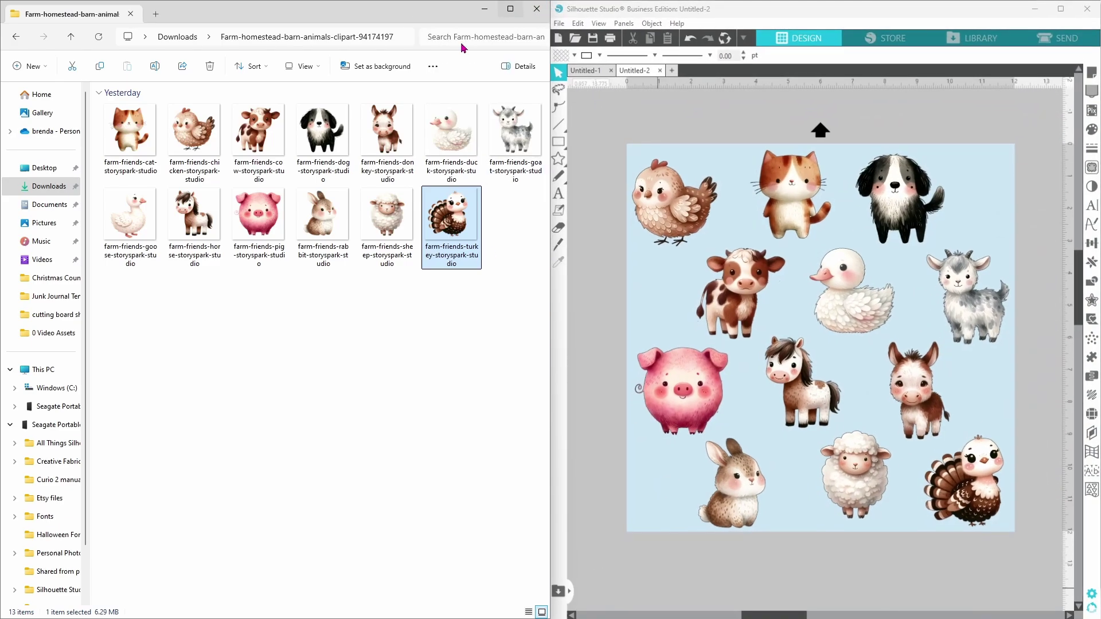
click(41, 94)
click(46, 192)
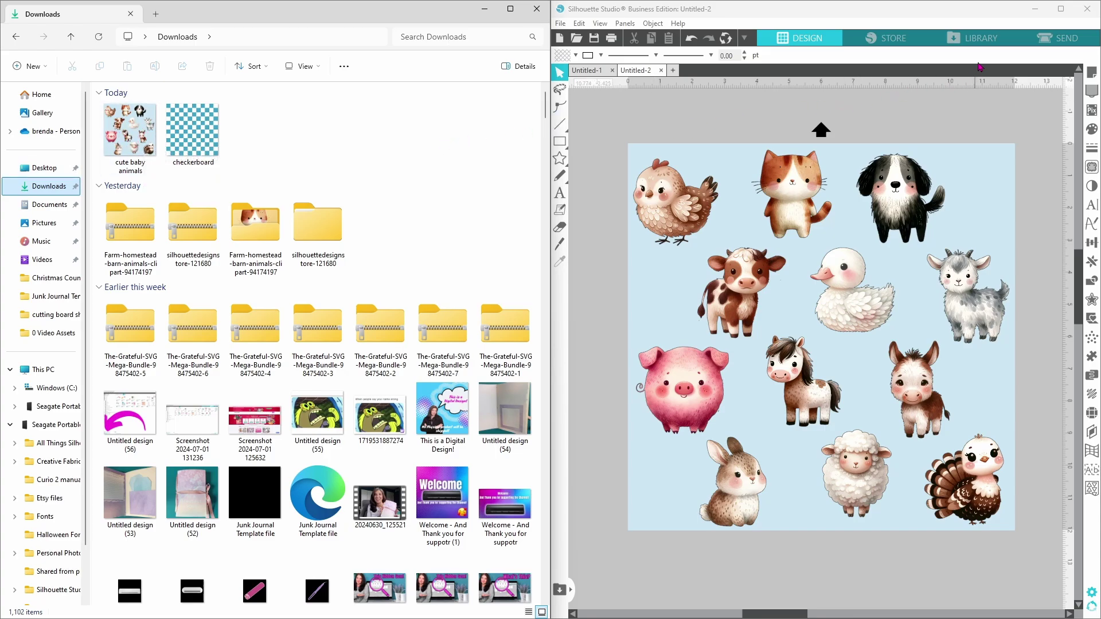
Step: Drag 'cute baby animals' from Explorer into the Library's Patterns folder, then maximize Silhouette Studio
click(983, 46)
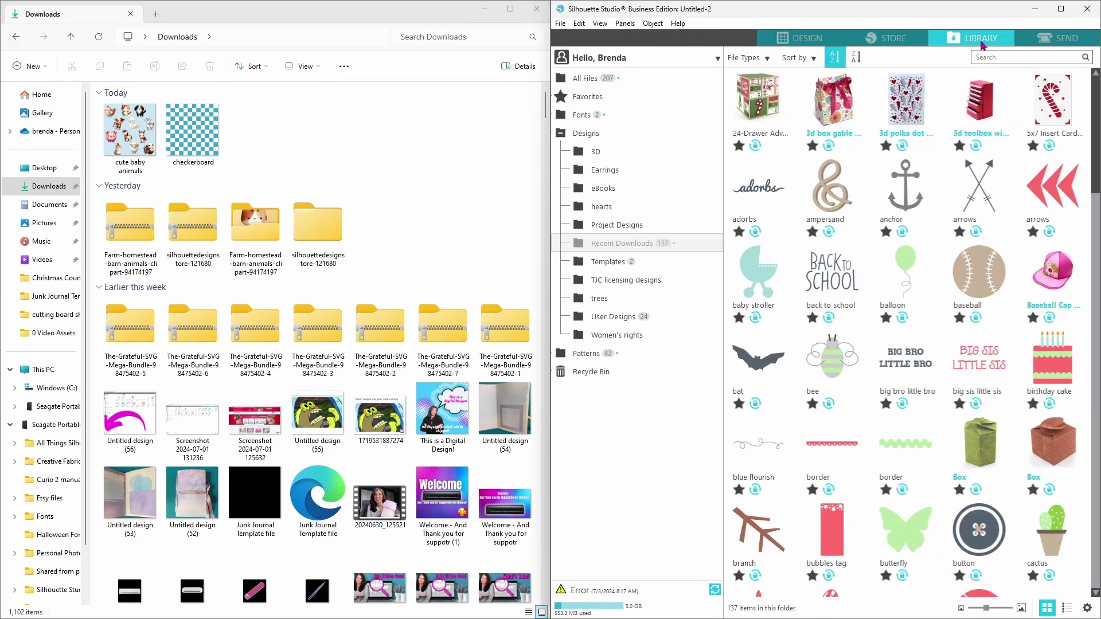
click(587, 354)
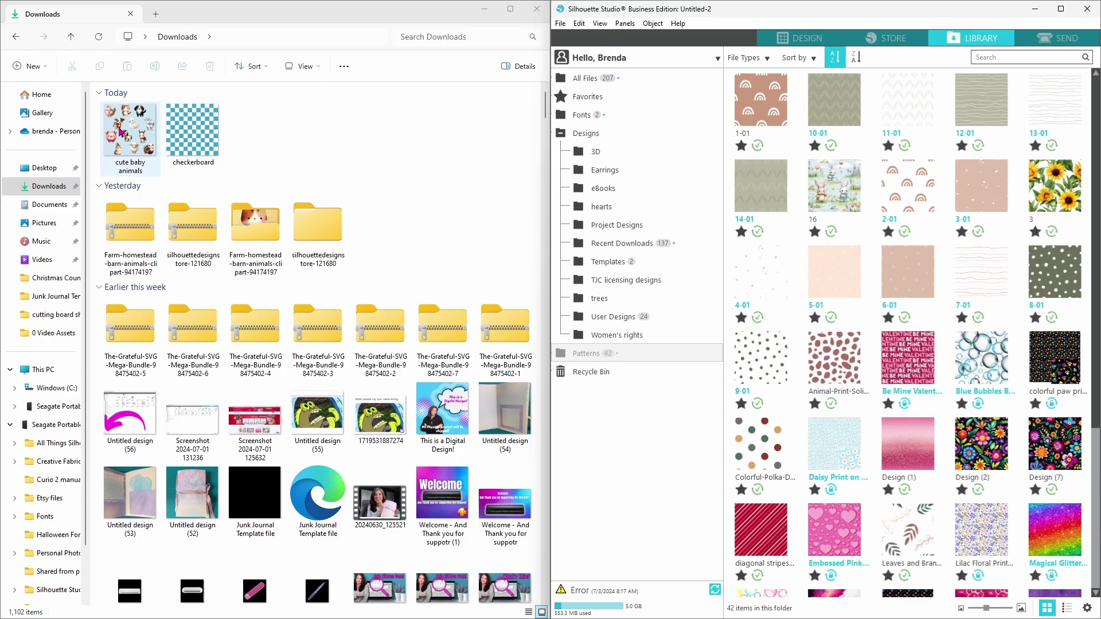
drag(121, 132, 827, 202)
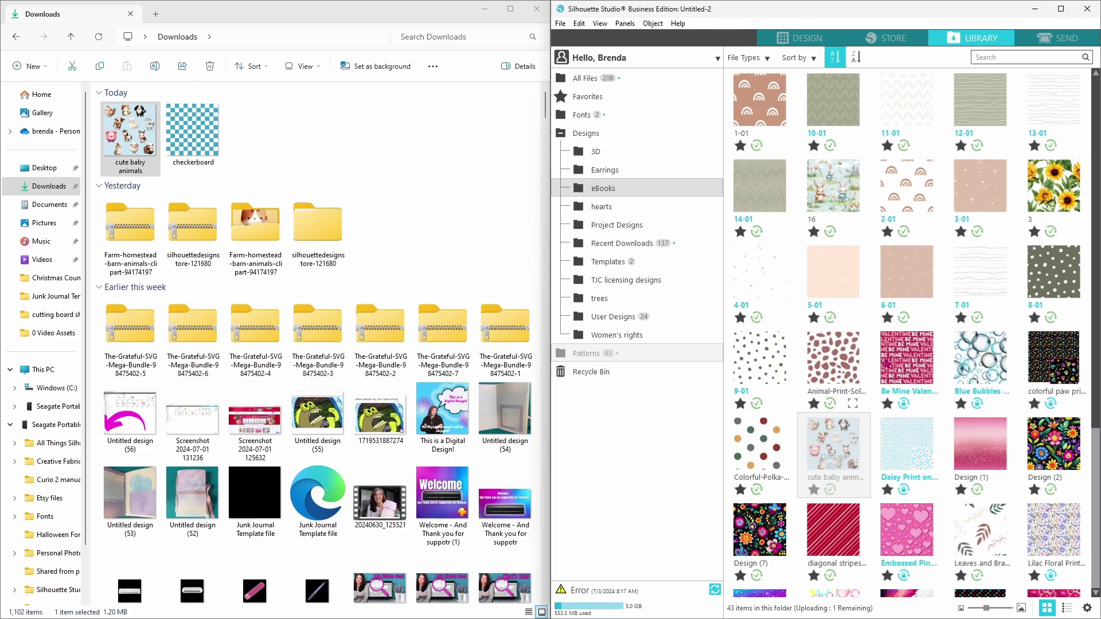
click(1063, 10)
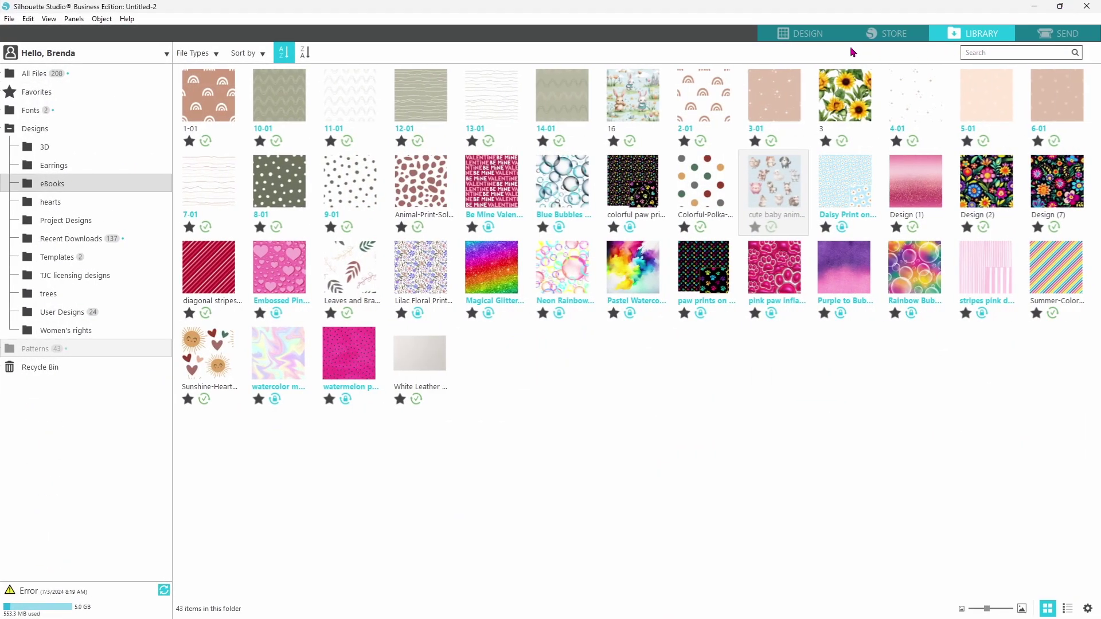
Step: Move the farm-animal background off the page and draw a 10.653 × 10.086 inch rectangle over it
click(813, 34)
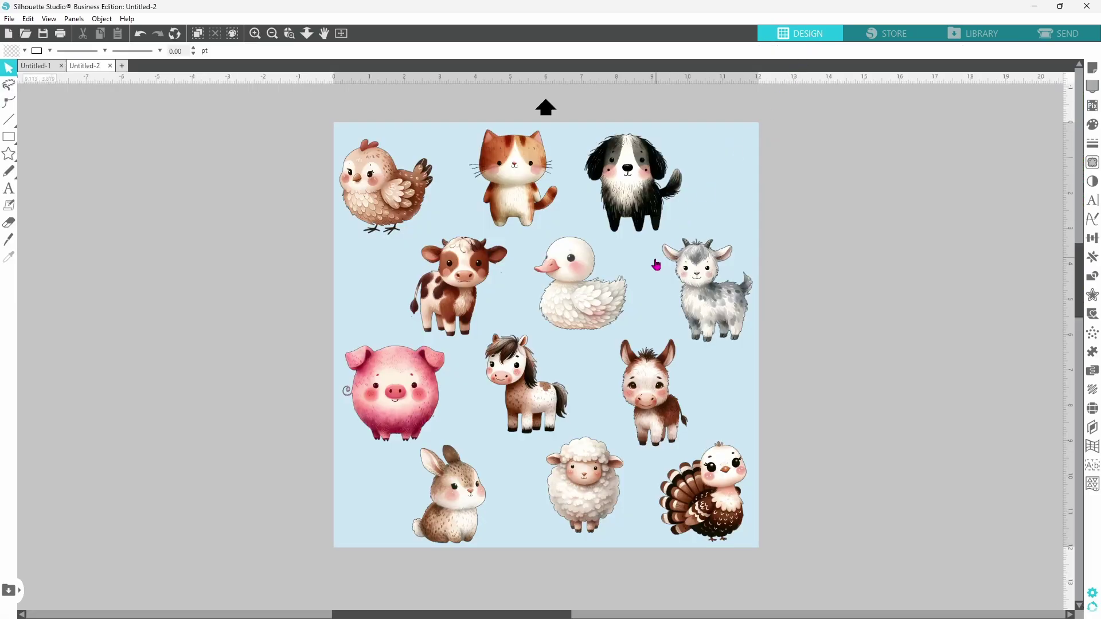
drag(511, 341, 167, 289)
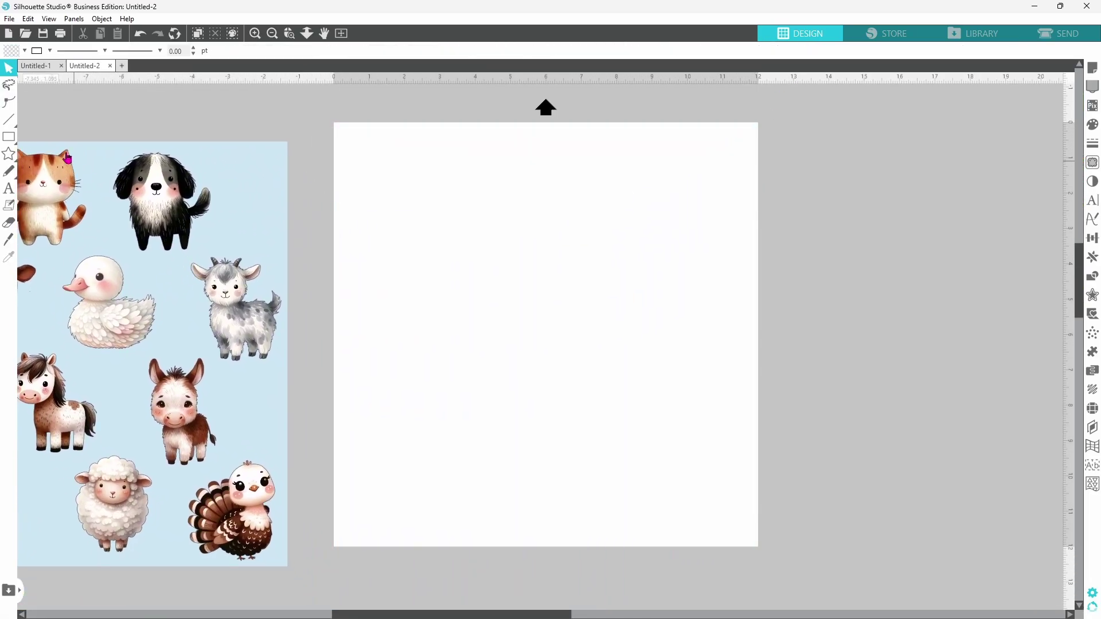
click(8, 136)
drag(362, 143, 738, 499)
Step: Show the rectangle's fill pattern choices, scrolled down to the Patterns group
click(1092, 124)
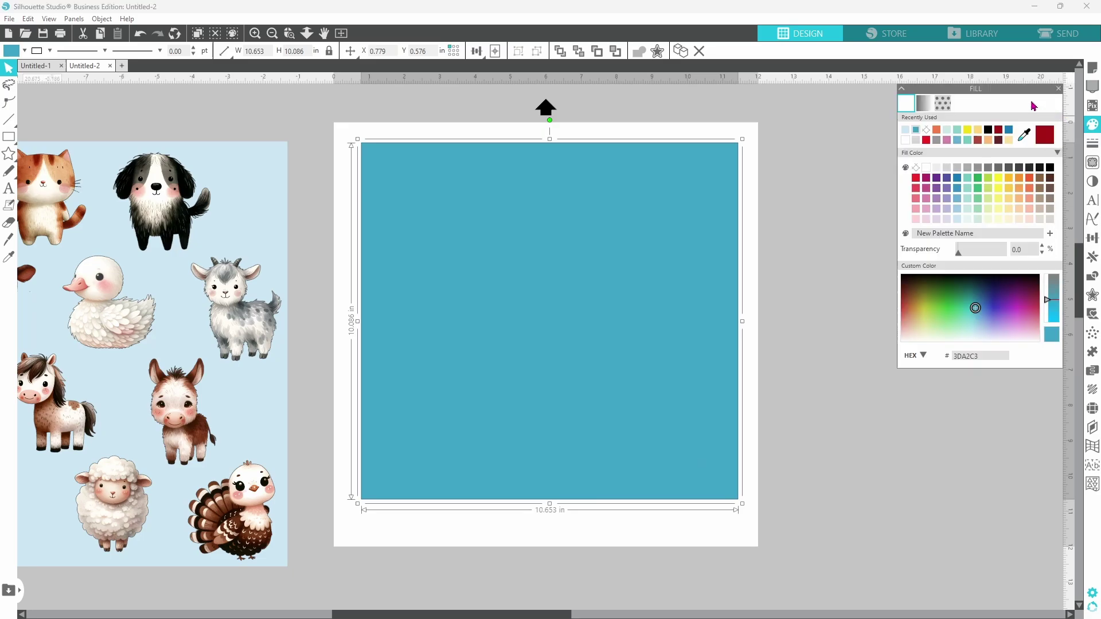
click(944, 105)
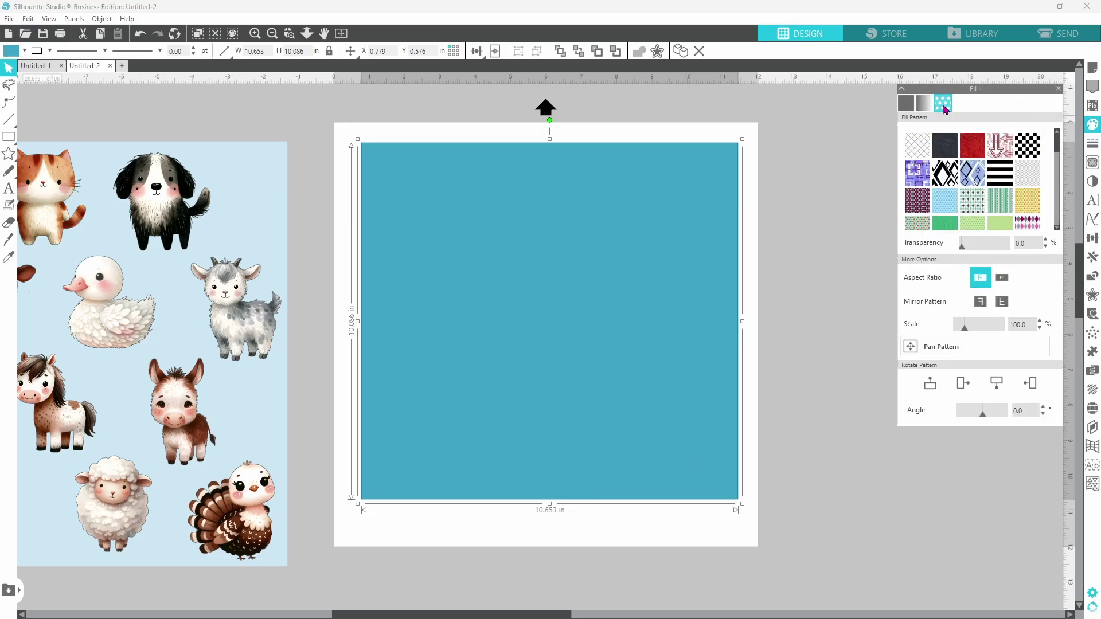
scroll(967, 170, down, 4)
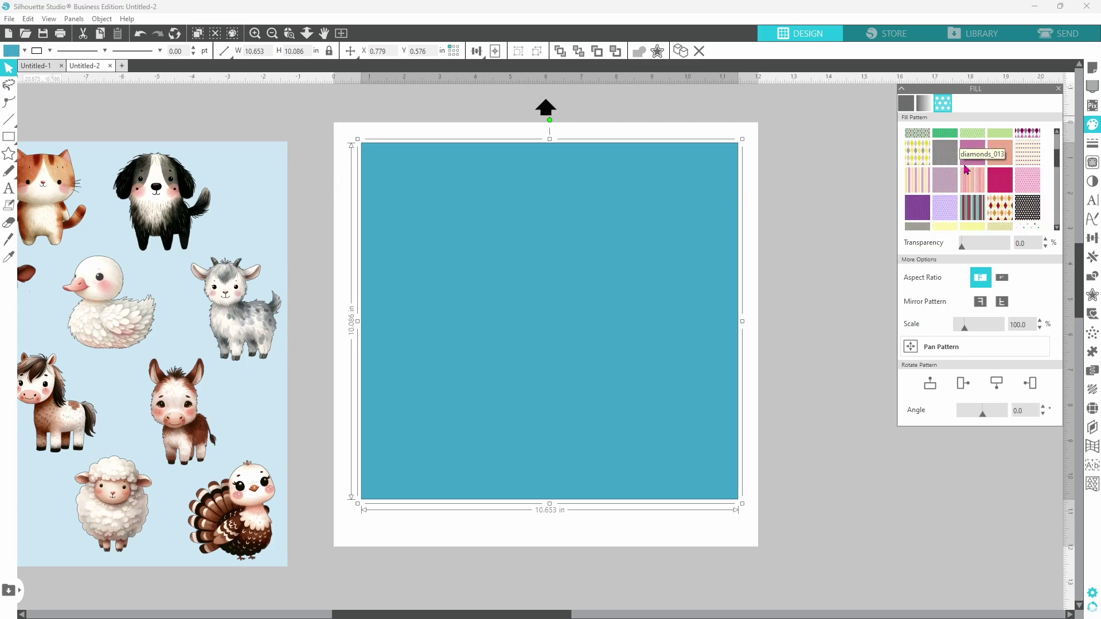
scroll(967, 170, down, 8)
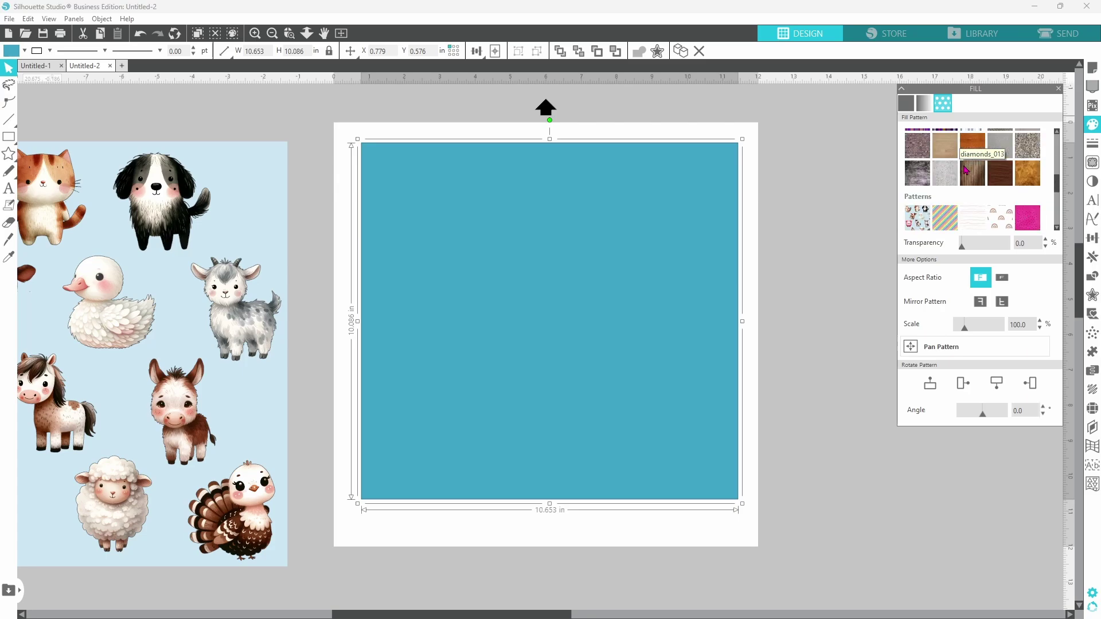
Step: Apply the cute baby animals pattern fill, pan it right and down, scale 47%, angle 35°
click(921, 225)
click(913, 348)
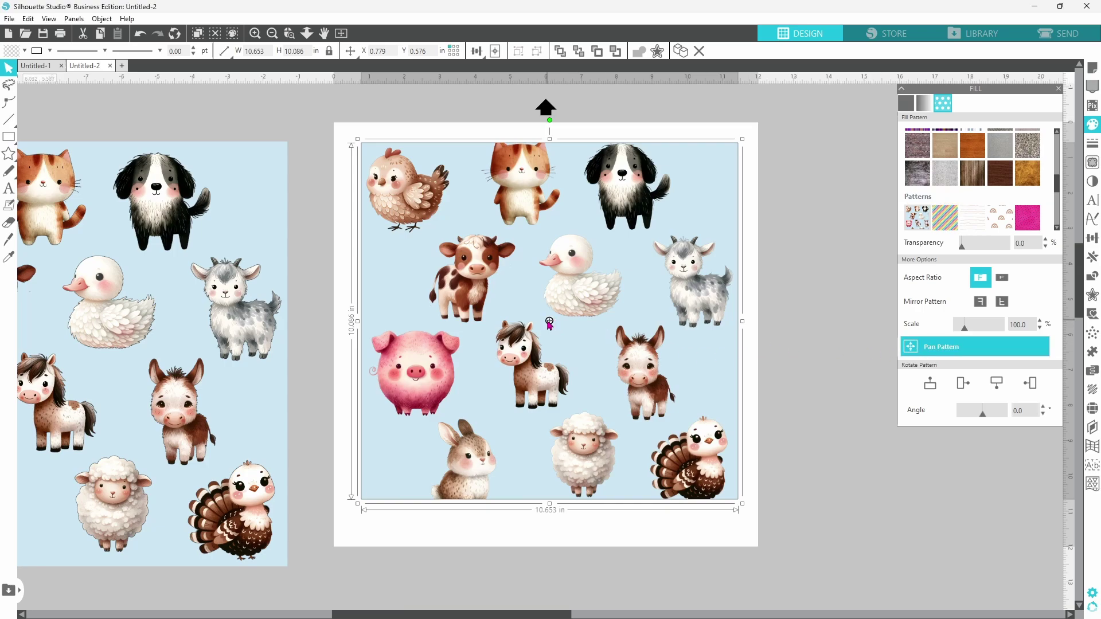
drag(549, 322, 693, 281)
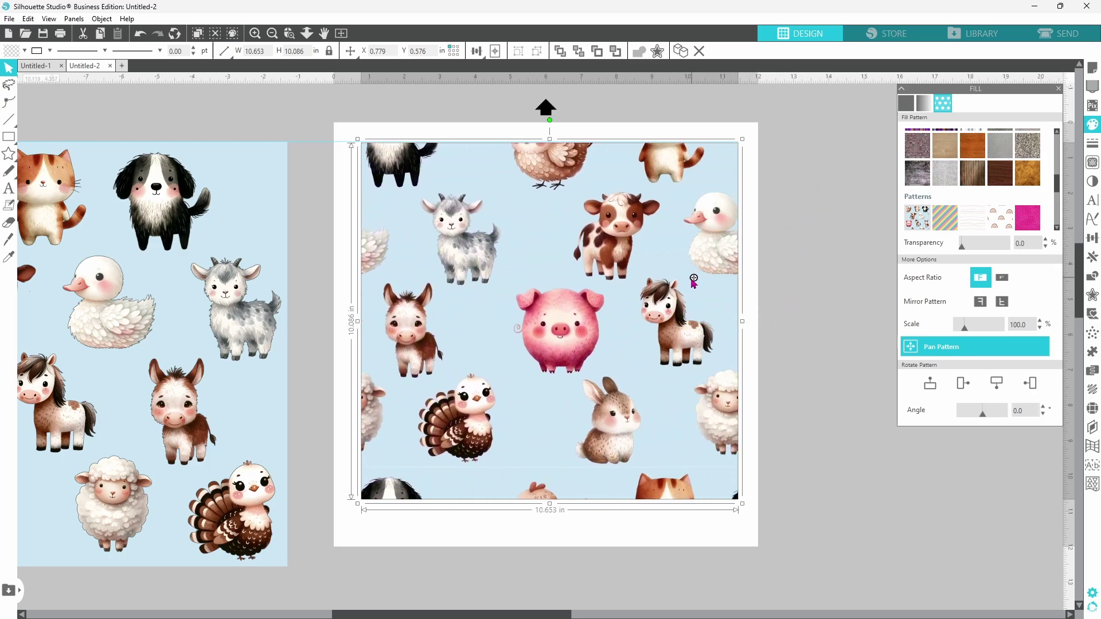
click(961, 344)
drag(963, 328, 960, 328)
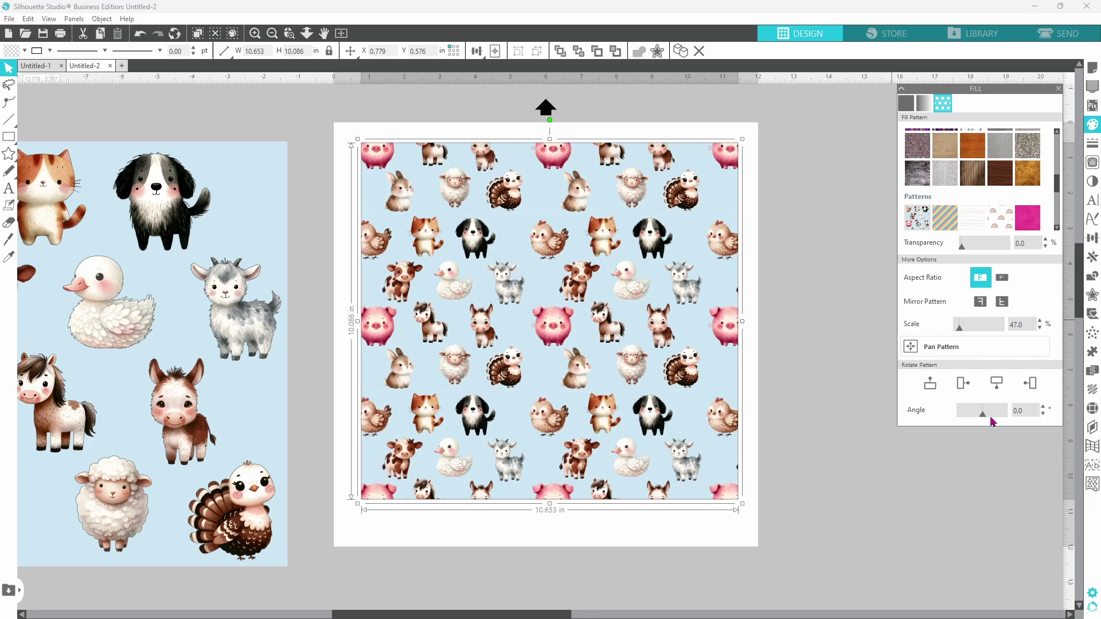
drag(983, 417, 988, 419)
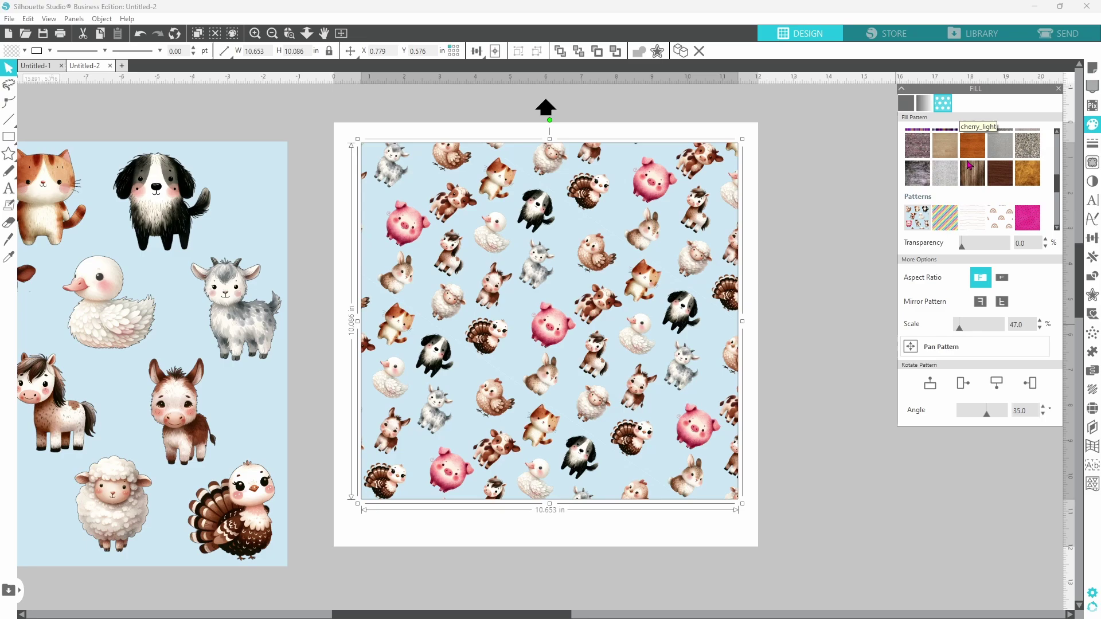
click(833, 201)
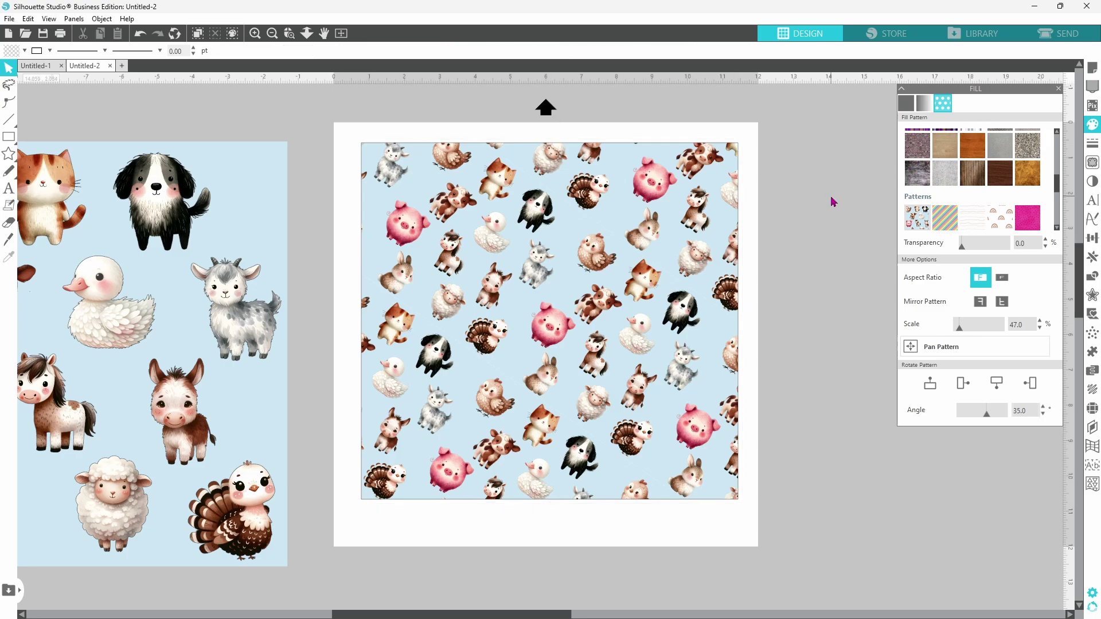